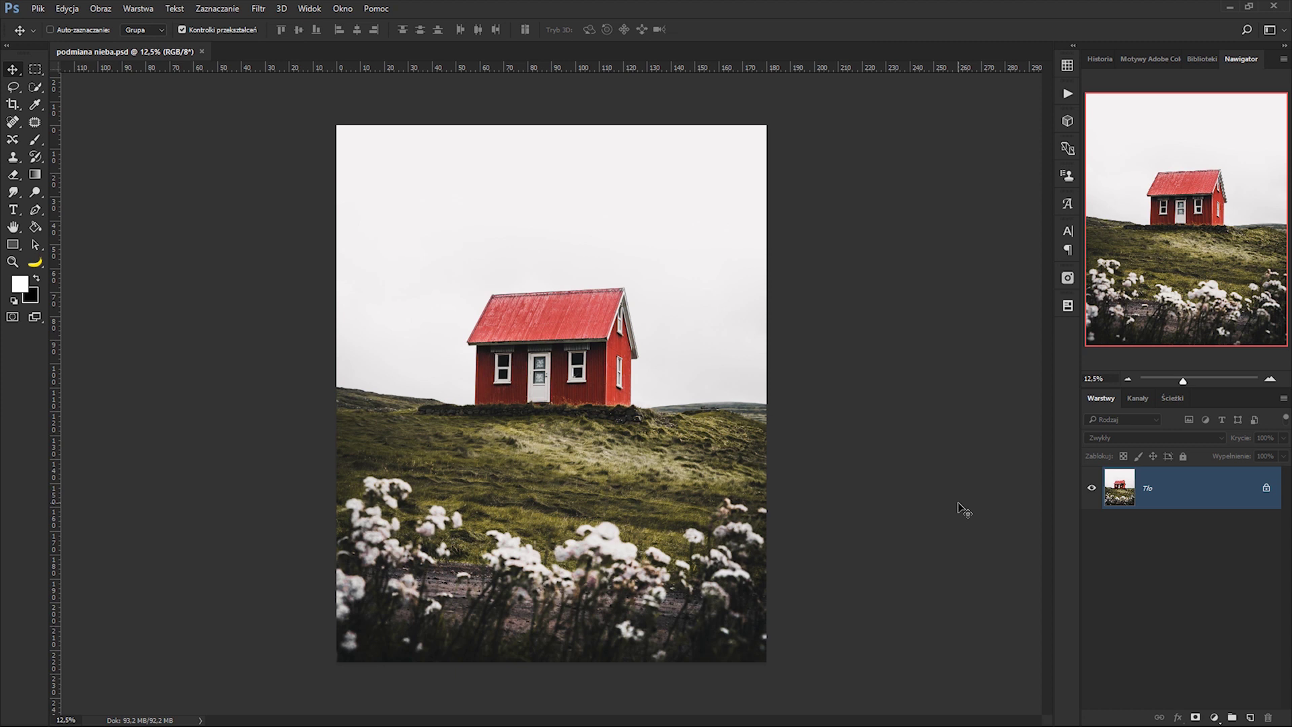
Unlock the Tło background layer so it becomes the editable layer Warstwa 0
click(1266, 487)
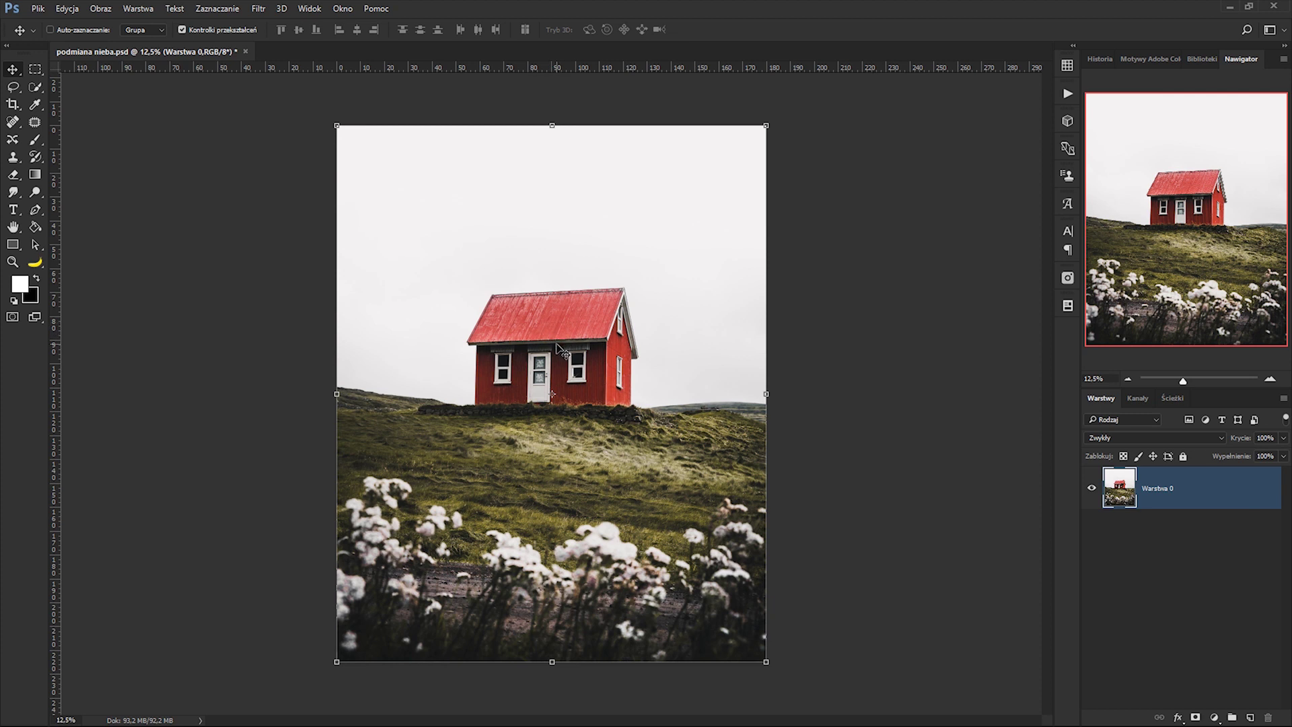
Quick-select the white sky above the house and bring it into Select and Mask
click(38, 84)
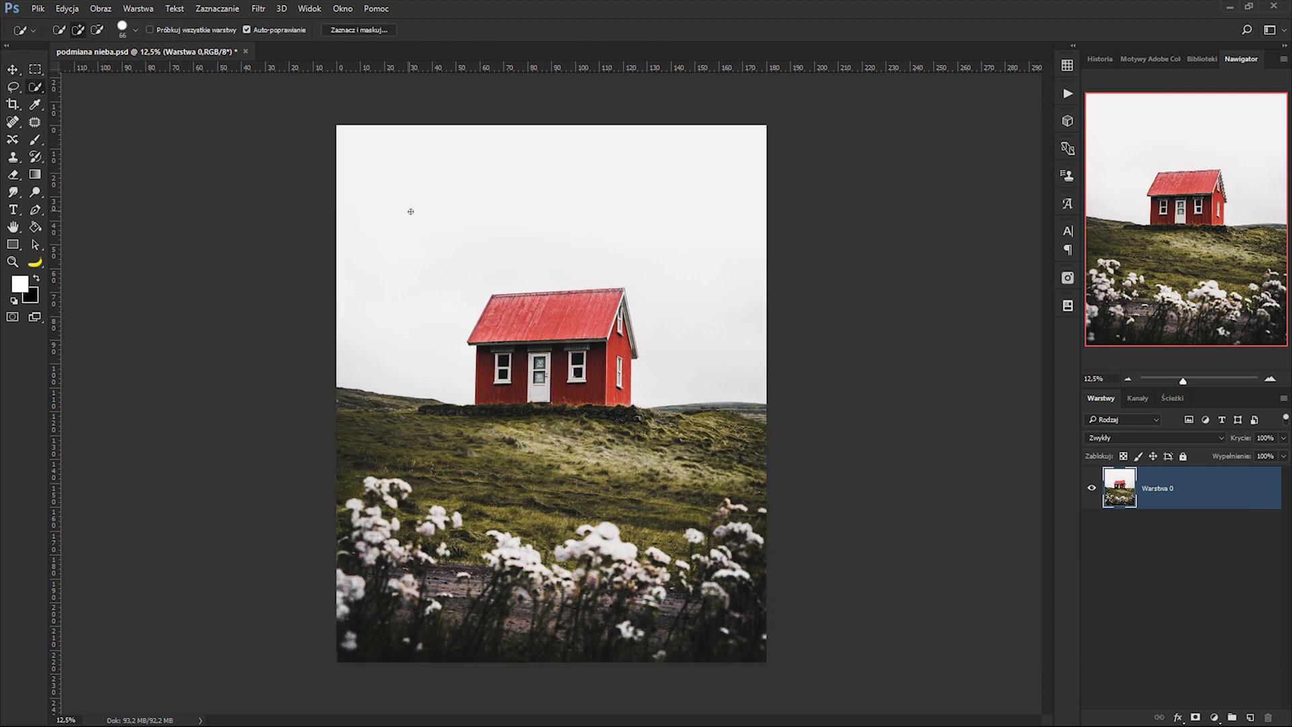
click(432, 291)
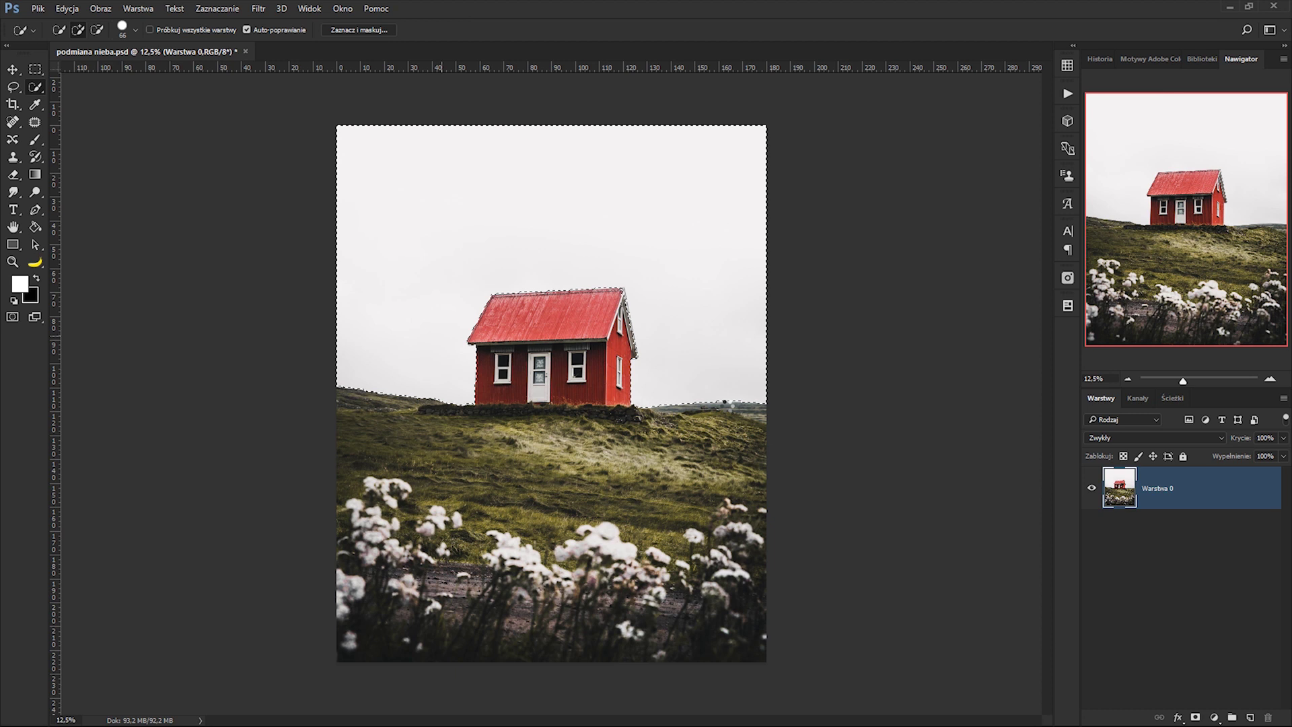
click(375, 30)
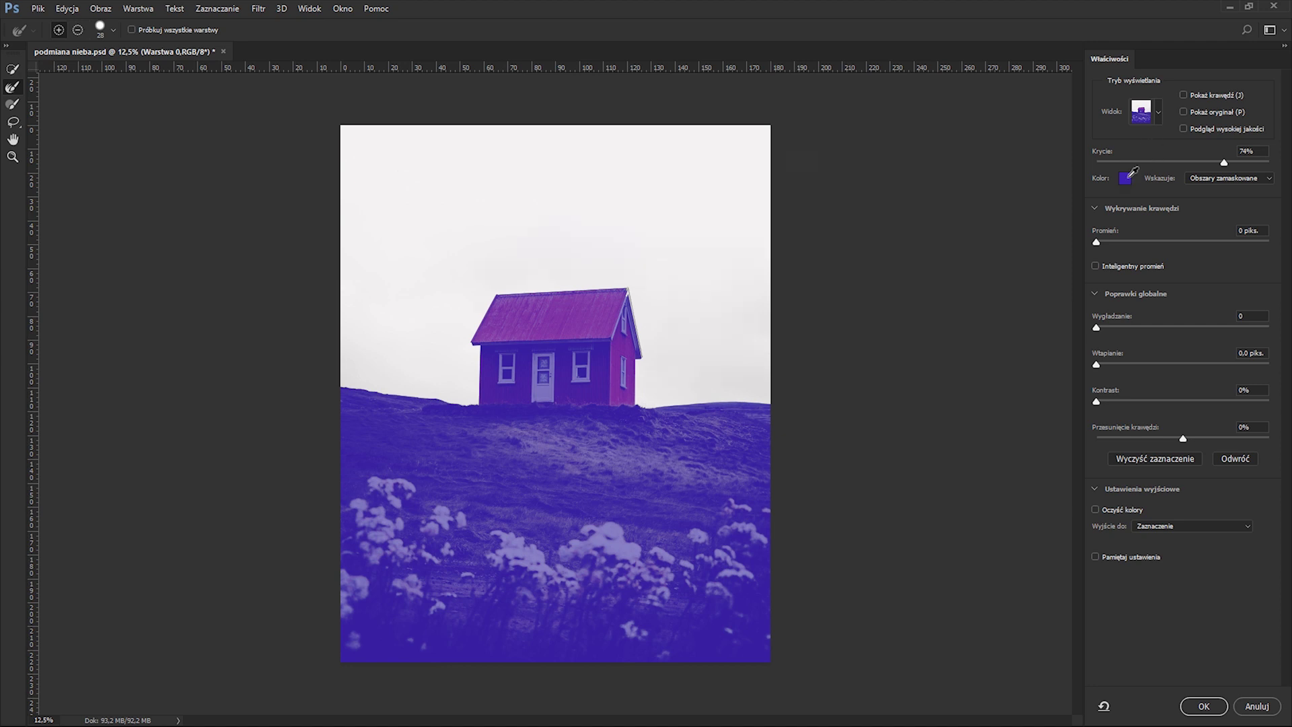
Set the Select and Mask overlay colour to red ff0012
click(1124, 178)
text(2a1577)
drag(634, 152, 886, 131)
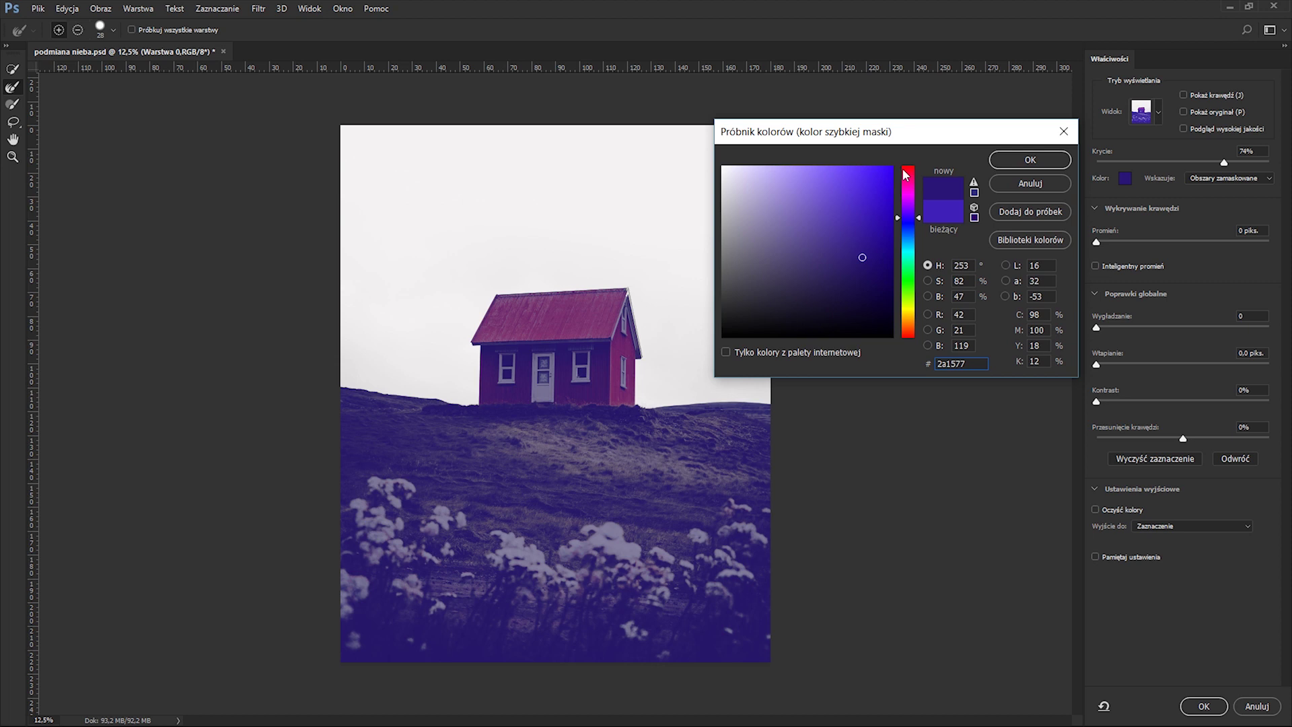
text(ff0012)
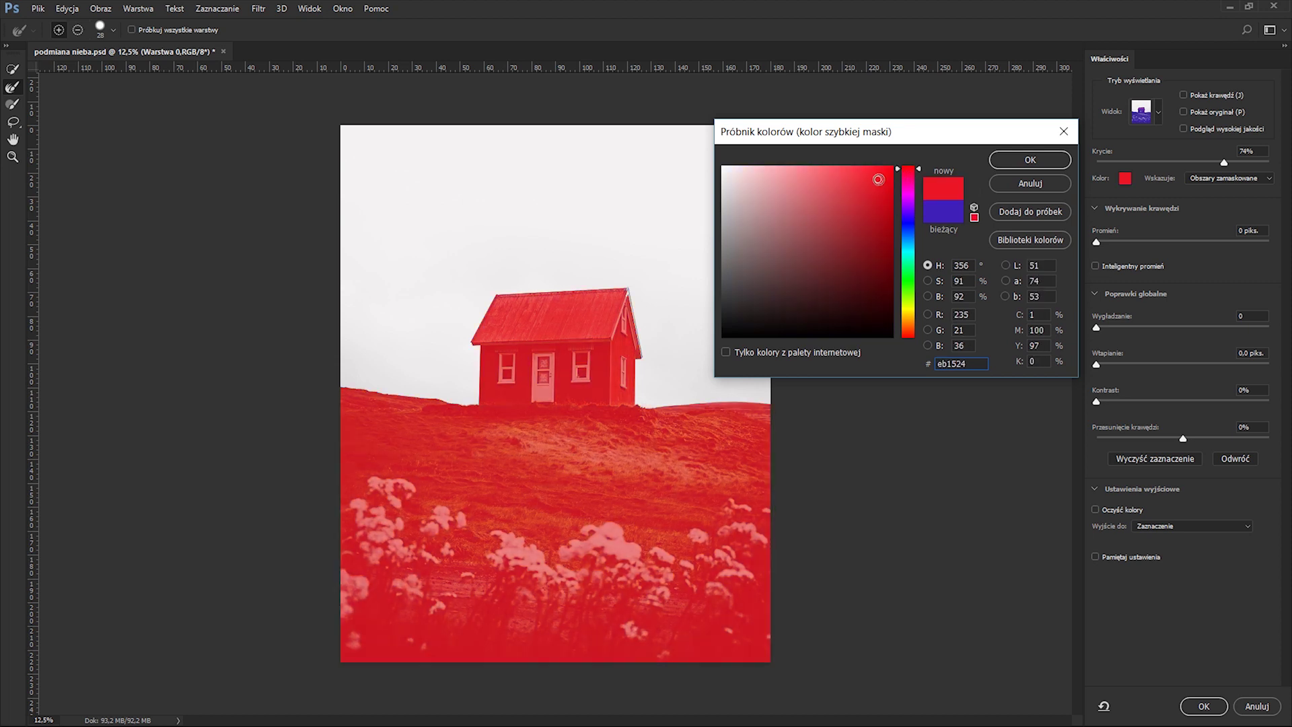
click(991, 156)
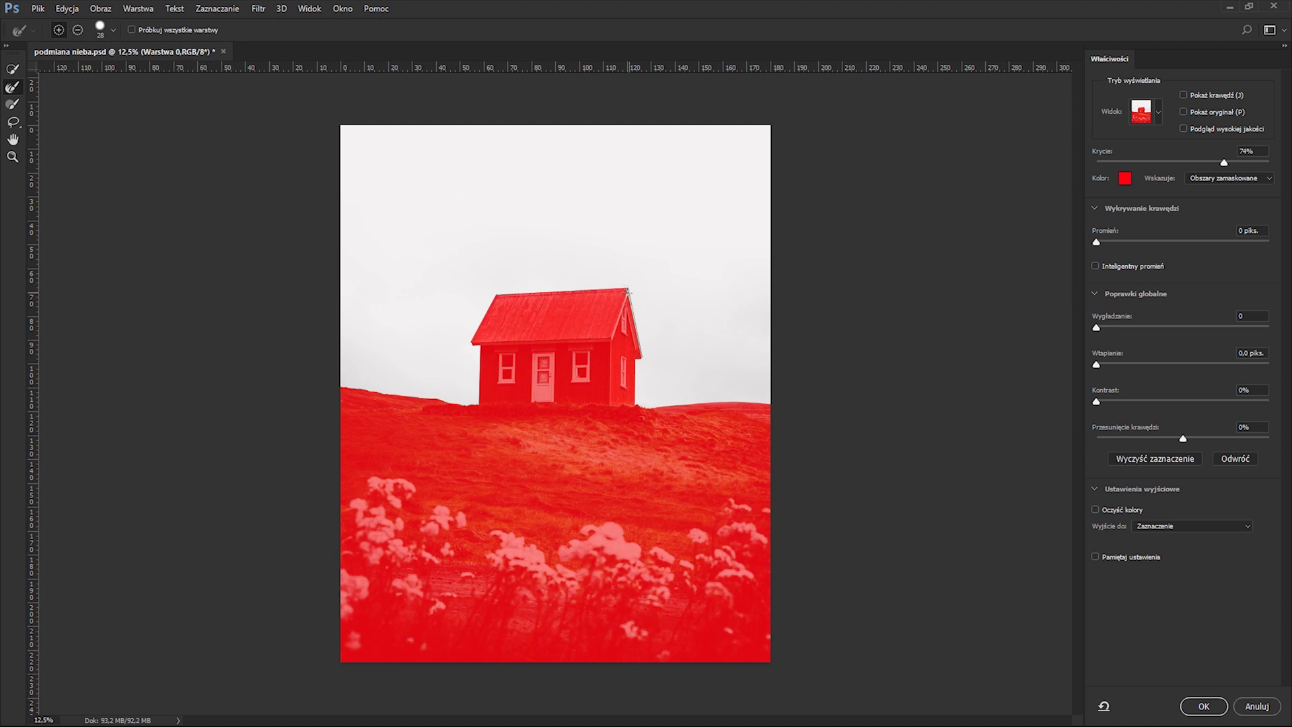
Zoom in on the roof and refine the selection along its right edge with the Refine Edge Brush
key(z)
click(634, 308)
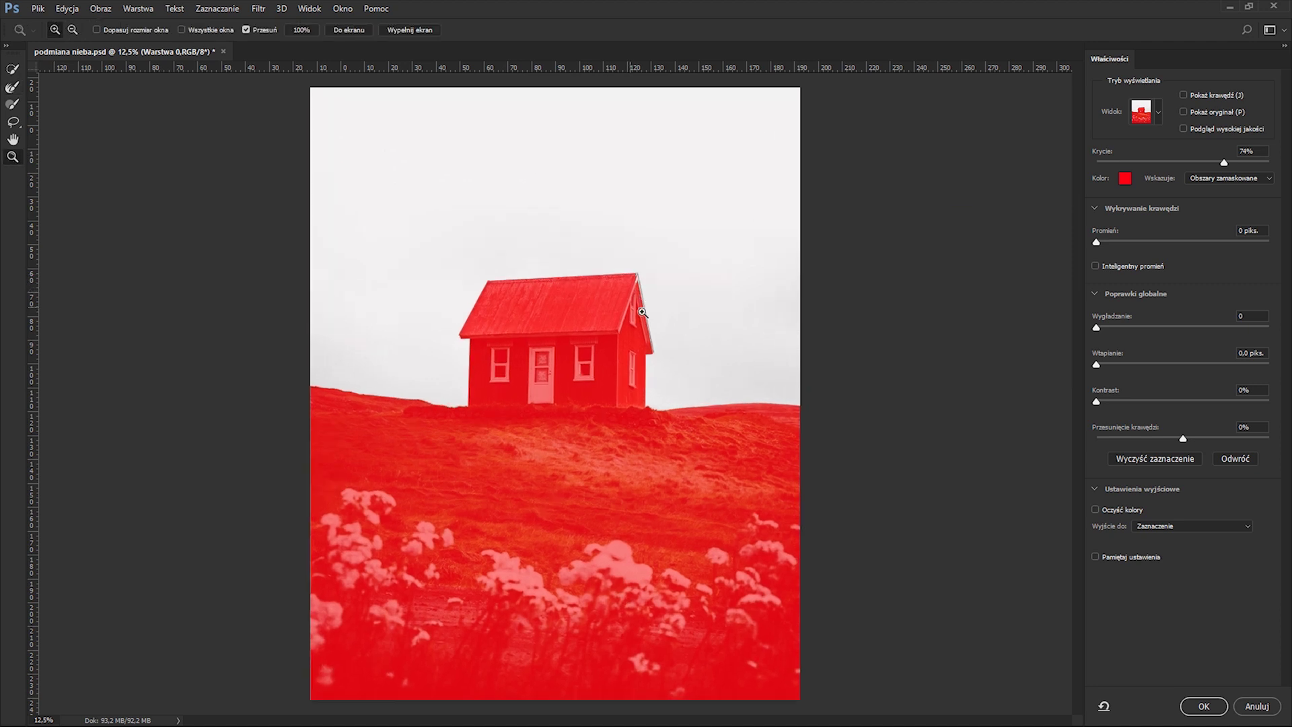
click(666, 322)
key(r)
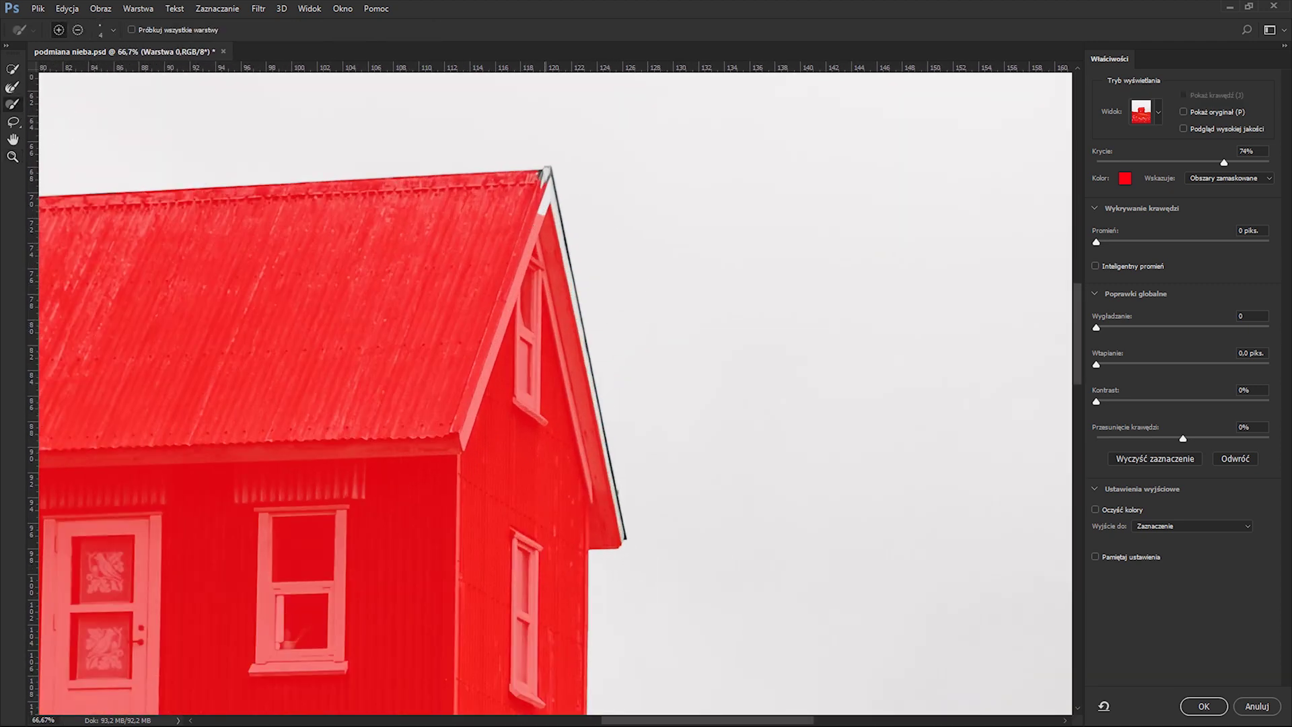
key(b)
mouse_move(547, 174)
mouse_down()
mouse_move(617, 534)
mouse_move(534, 475)
mouse_up()
key(b)
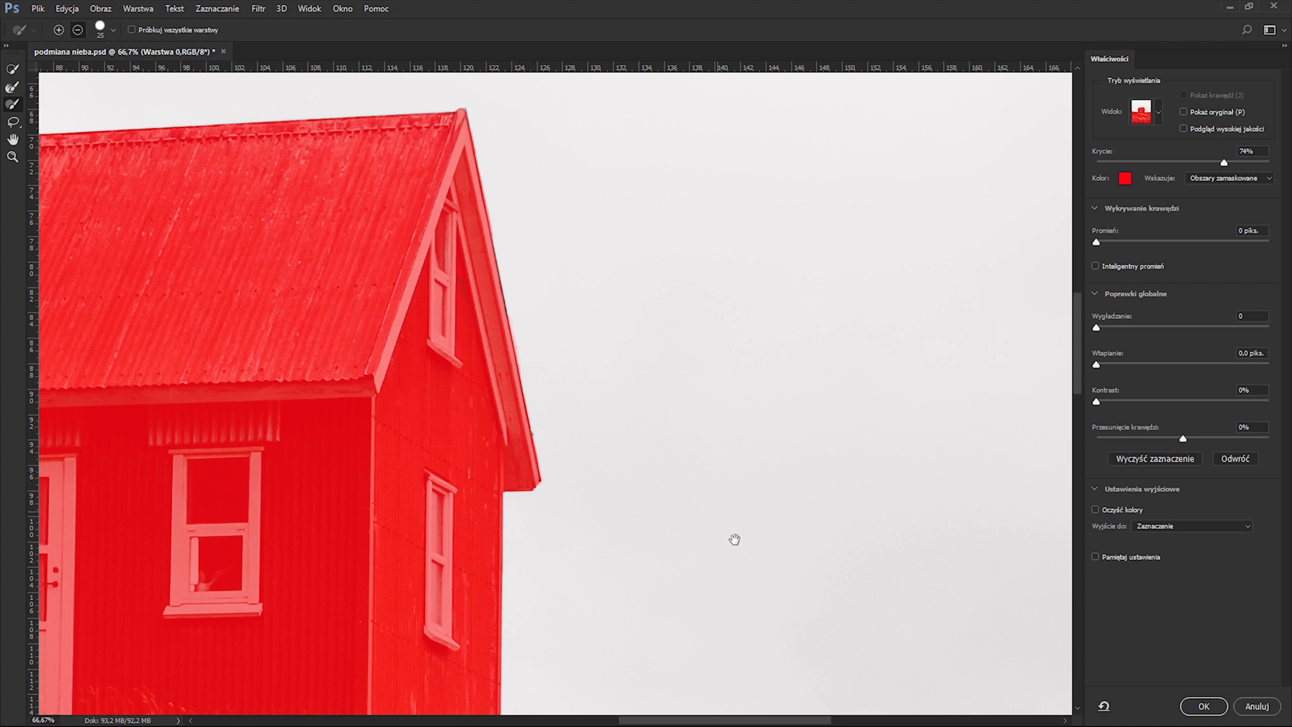
drag(771, 545, 654, 273)
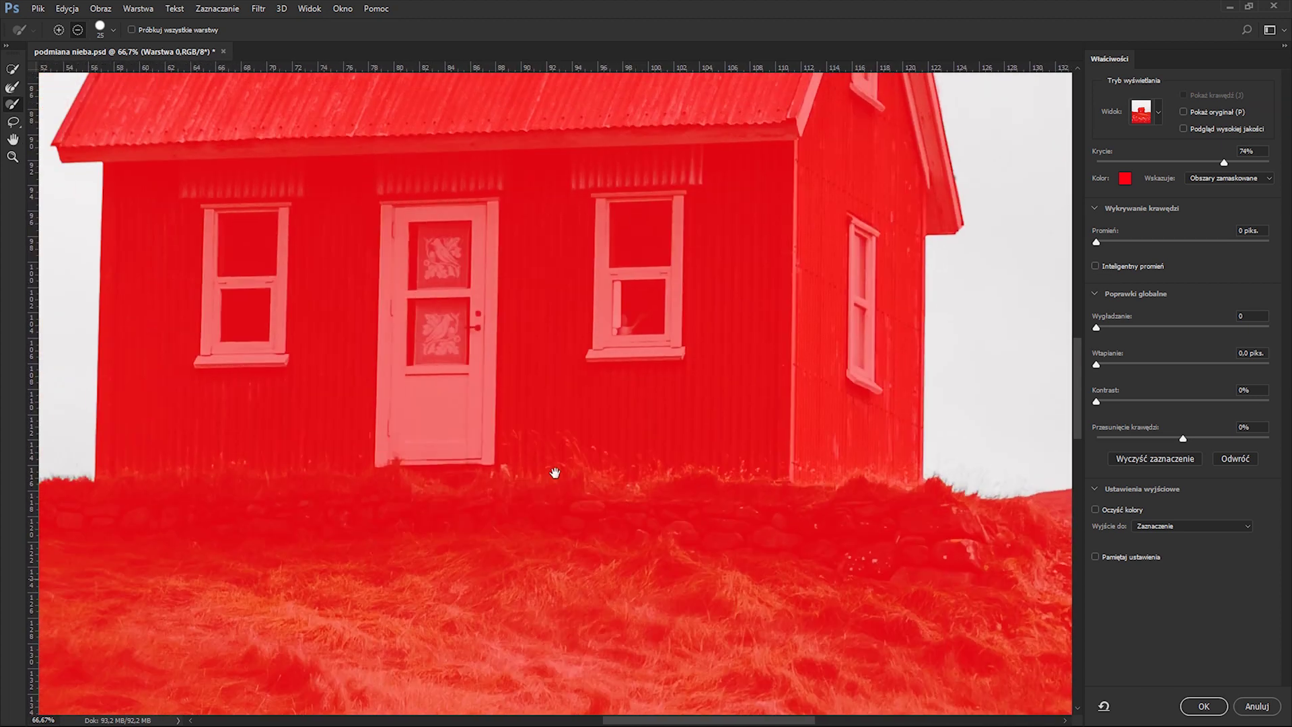
mouse_move(554, 472)
mouse_down()
mouse_move(769, 462)
mouse_move(856, 496)
mouse_move(640, 586)
mouse_move(671, 409)
mouse_move(655, 309)
mouse_move(456, 308)
mouse_move(397, 343)
mouse_up()
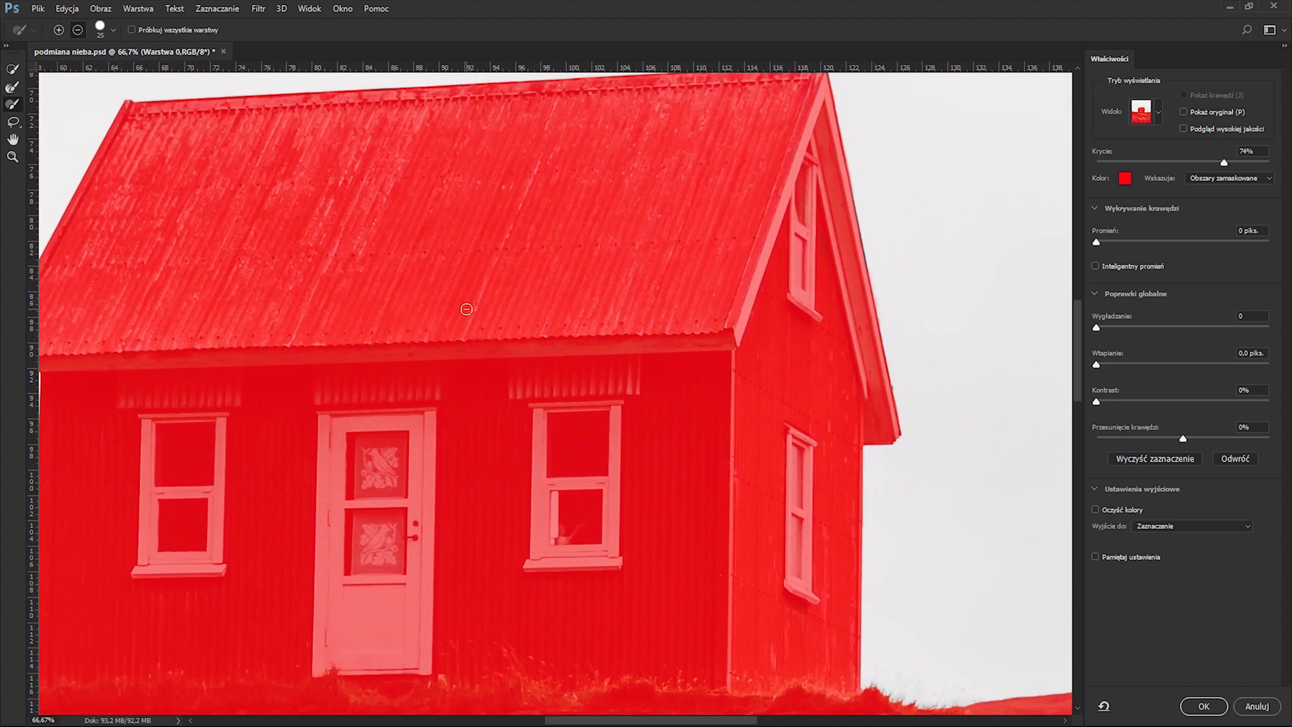
Set edge contrast to 26% and Smooth to 3, then apply the refined selection
drag(1096, 401, 1140, 400)
drag(1104, 327, 1117, 329)
click(1203, 705)
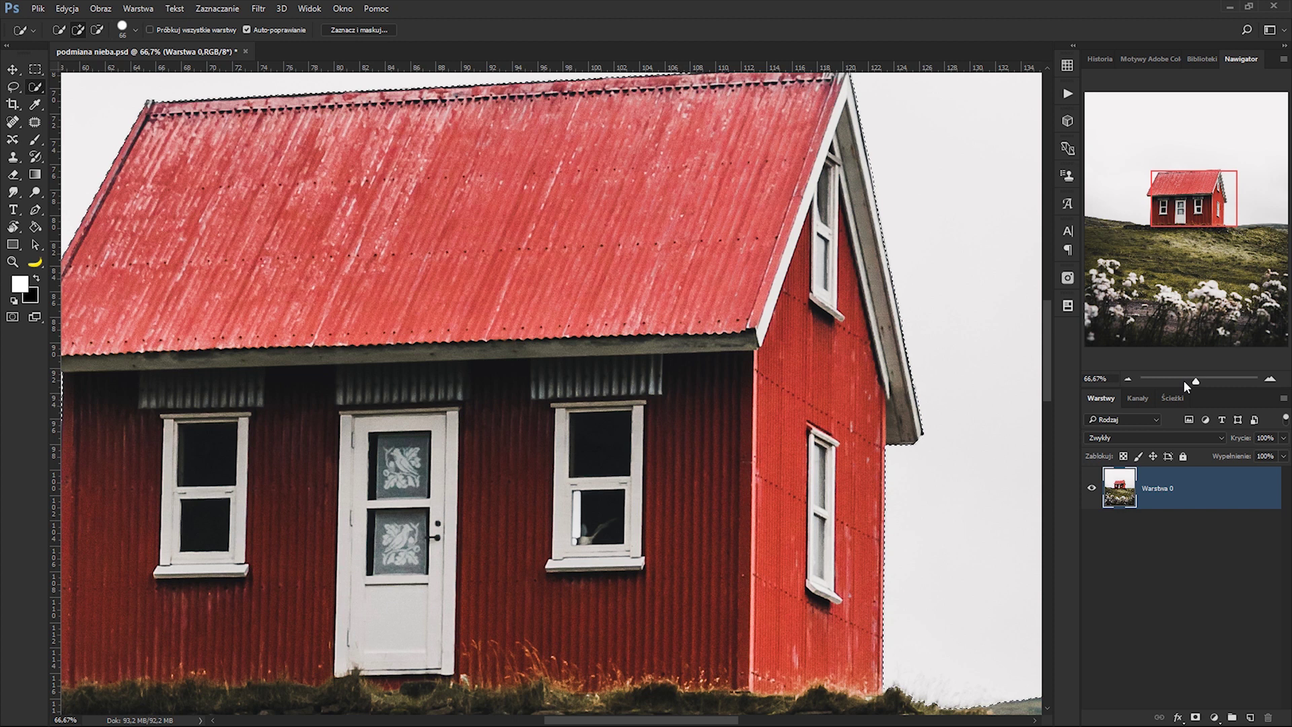
Add a layer mask from the sky selection to Warstwa 0 and invert it to hide the sky
click(1185, 382)
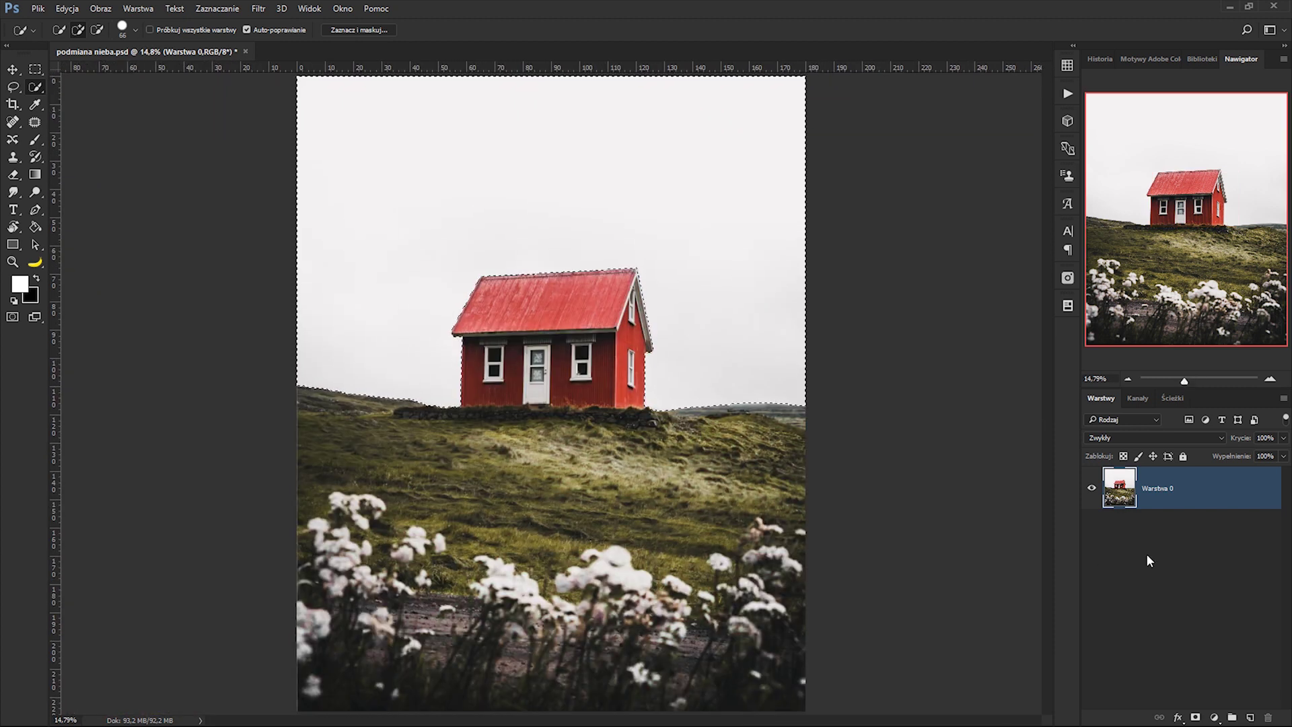
click(1196, 717)
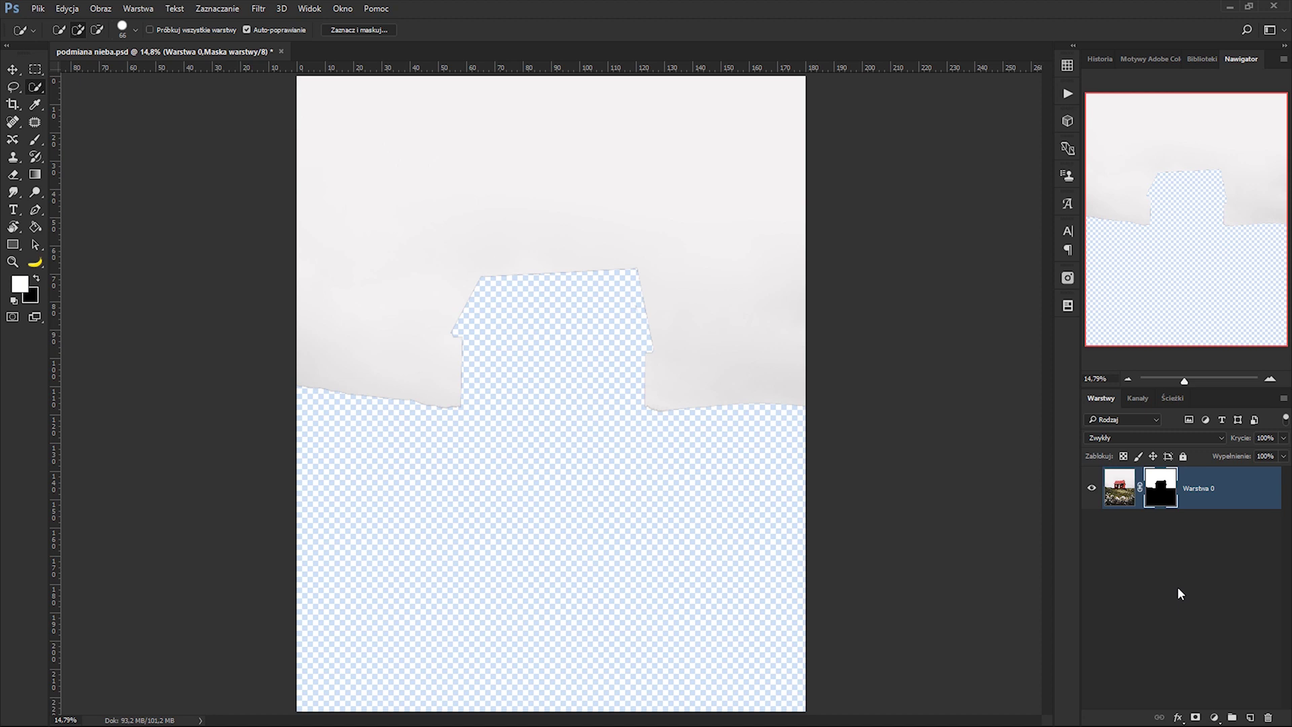
key(ctrl+i)
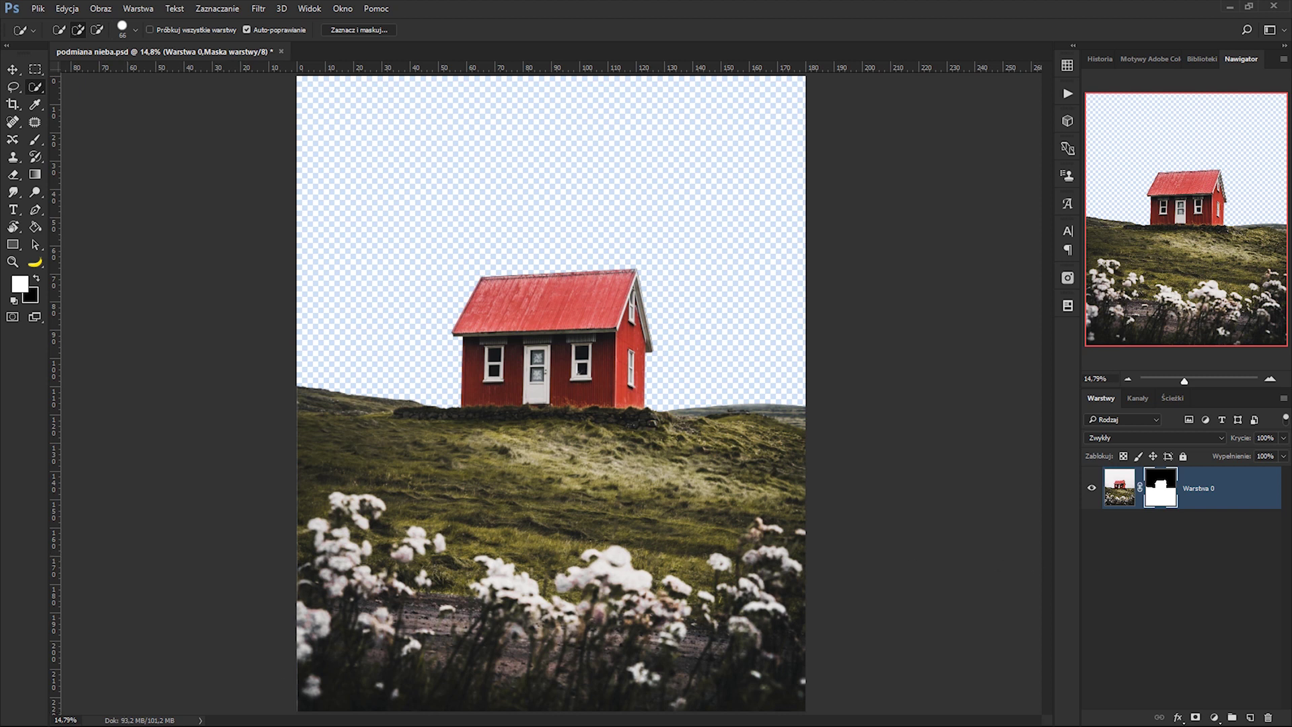
Place the cloudy sky photo into the document and scale it up to about 1229%
click(140, 721)
drag(904, 138, 529, 231)
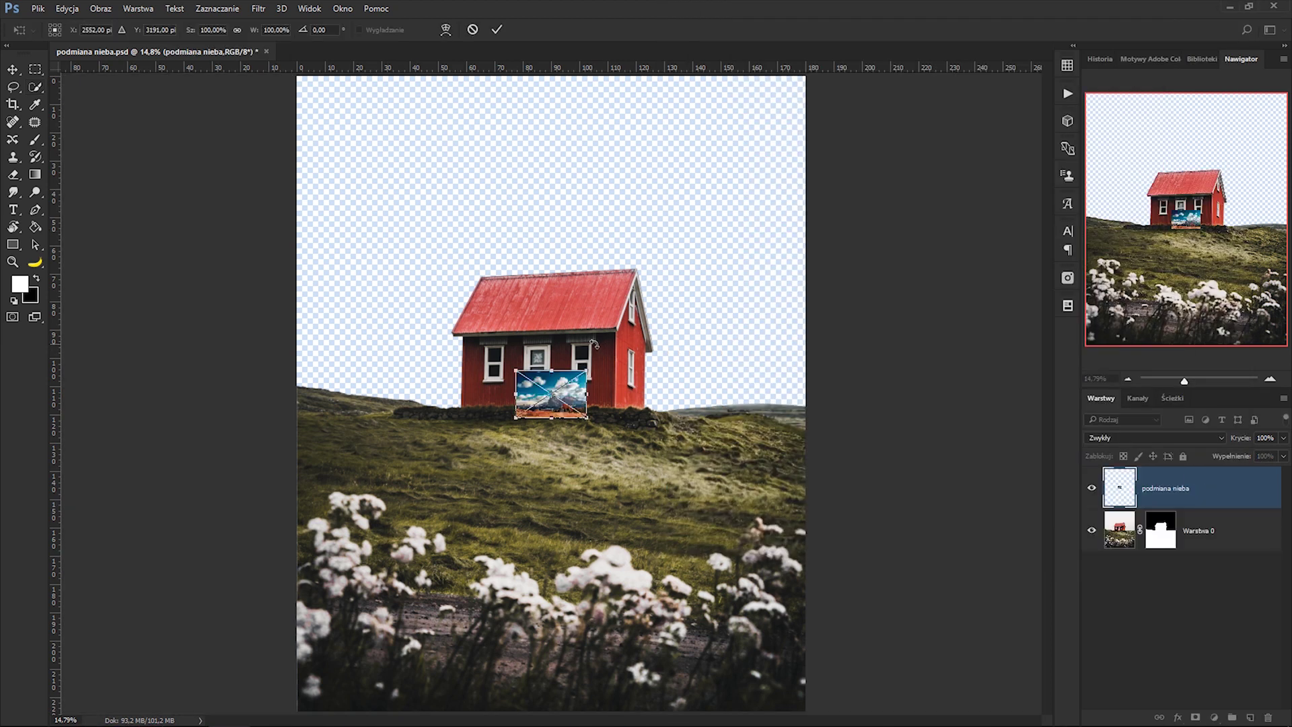
drag(581, 375, 907, 80)
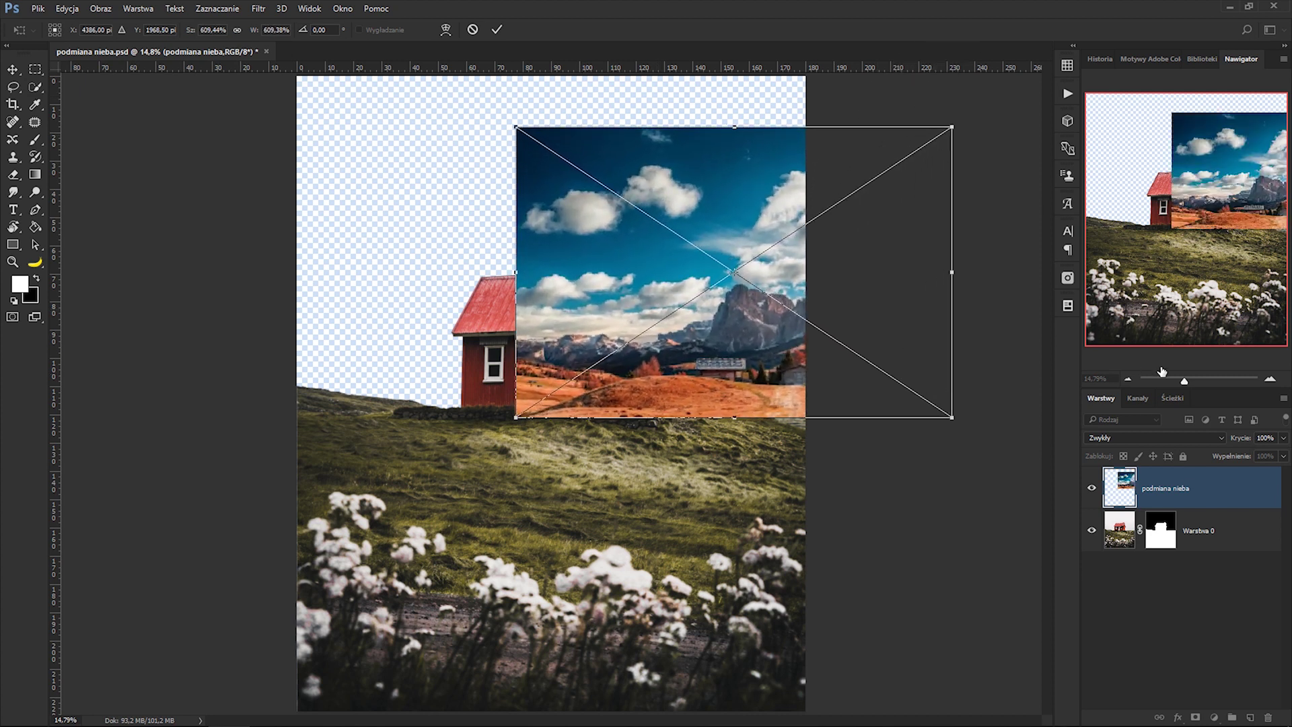
drag(1184, 380, 1174, 380)
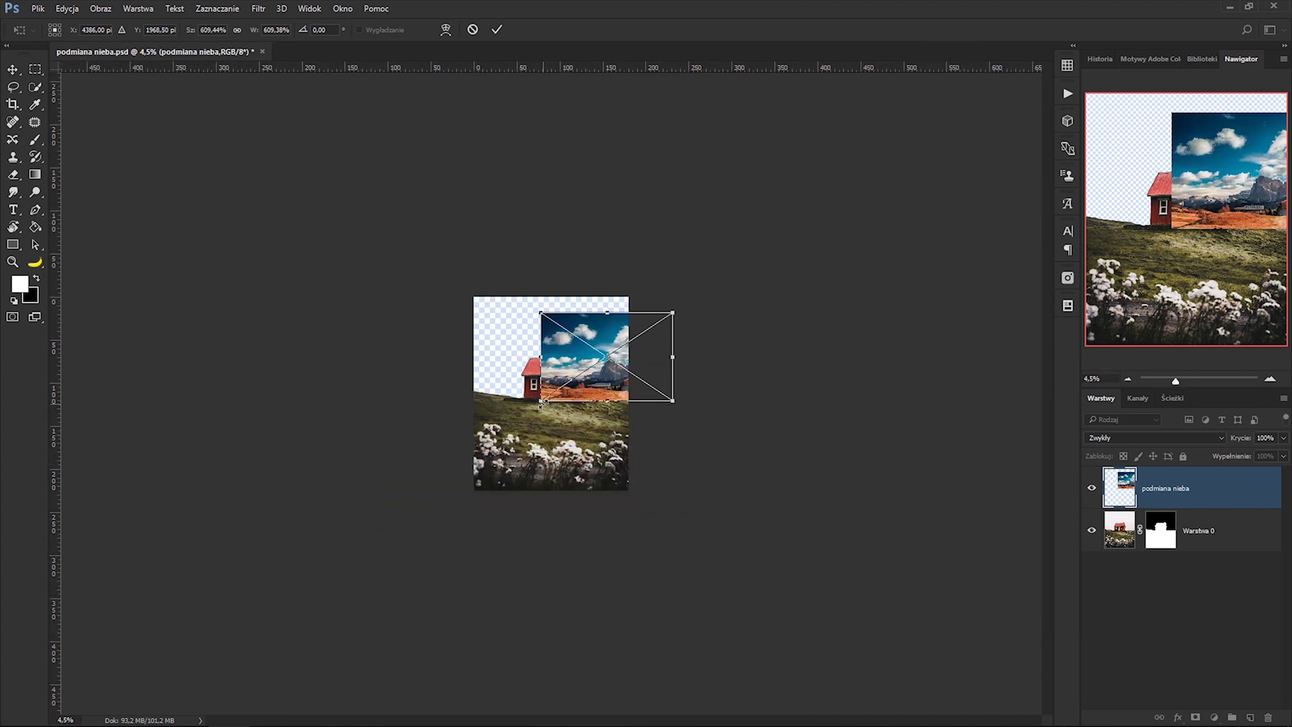
drag(540, 401, 427, 476)
drag(537, 424, 543, 400)
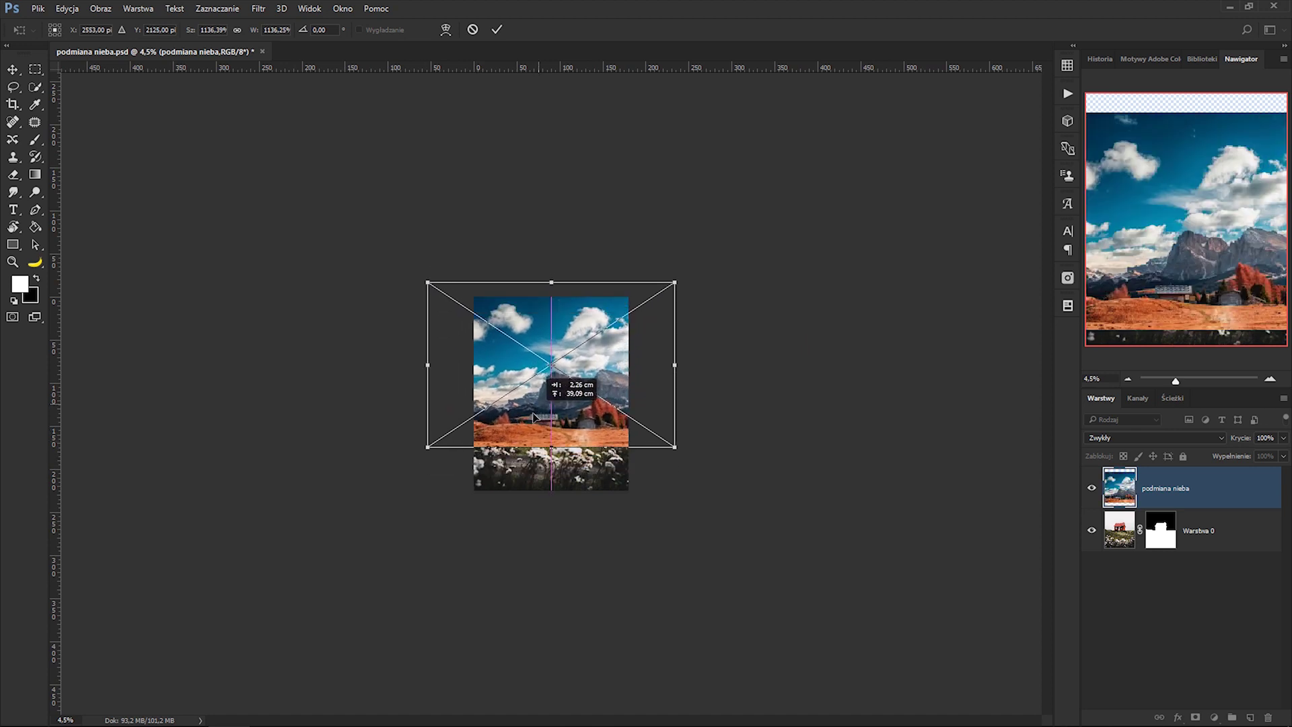
drag(685, 450, 703, 462)
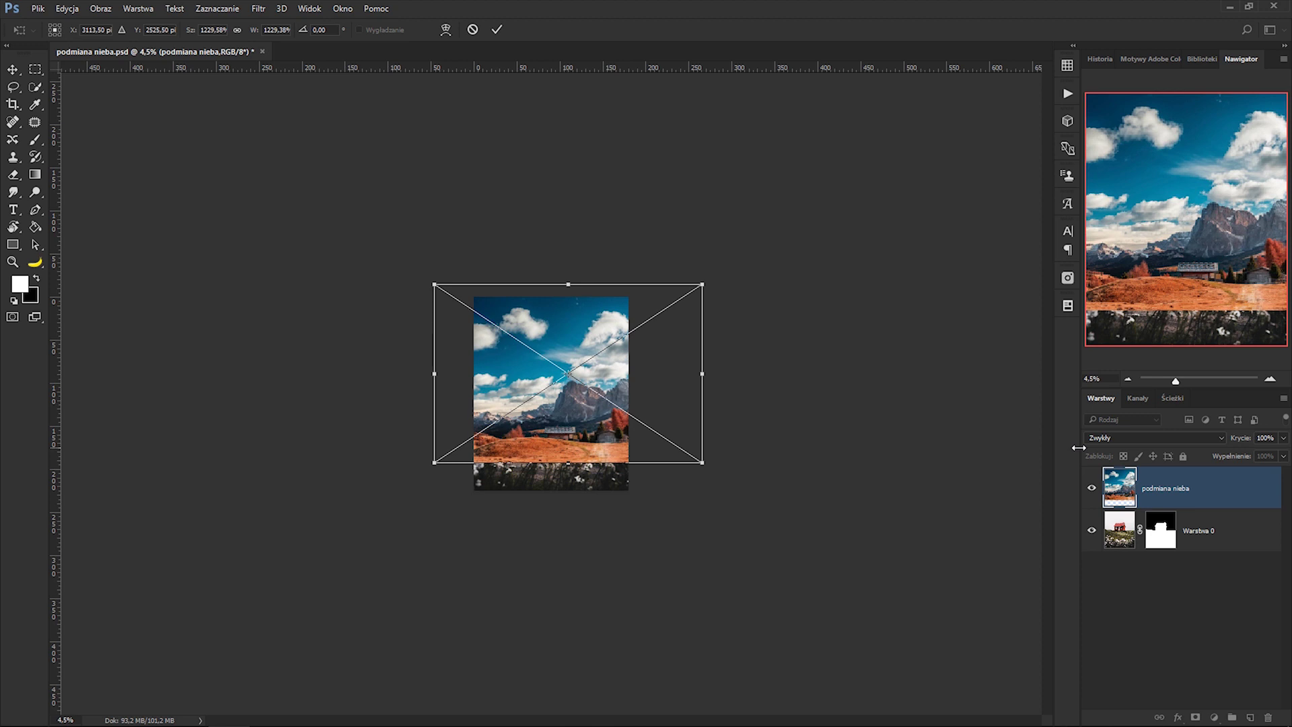
Drop the sky layer to 50% opacity, reposition it, and commit the transform
click(1283, 438)
click(1253, 452)
drag(666, 425, 638, 436)
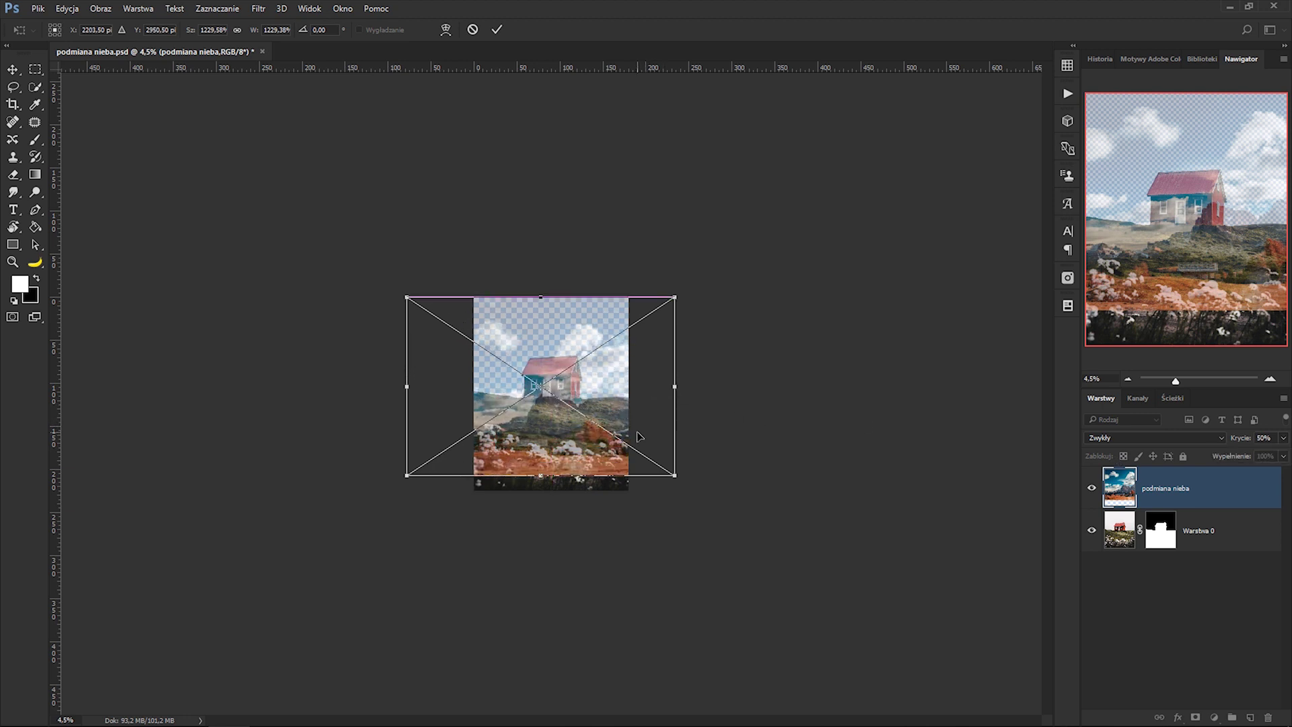
click(497, 29)
Set the podmiana nieba layer to 100% opacity and move it below Warstwa 0
click(1283, 438)
drag(1254, 454, 1282, 454)
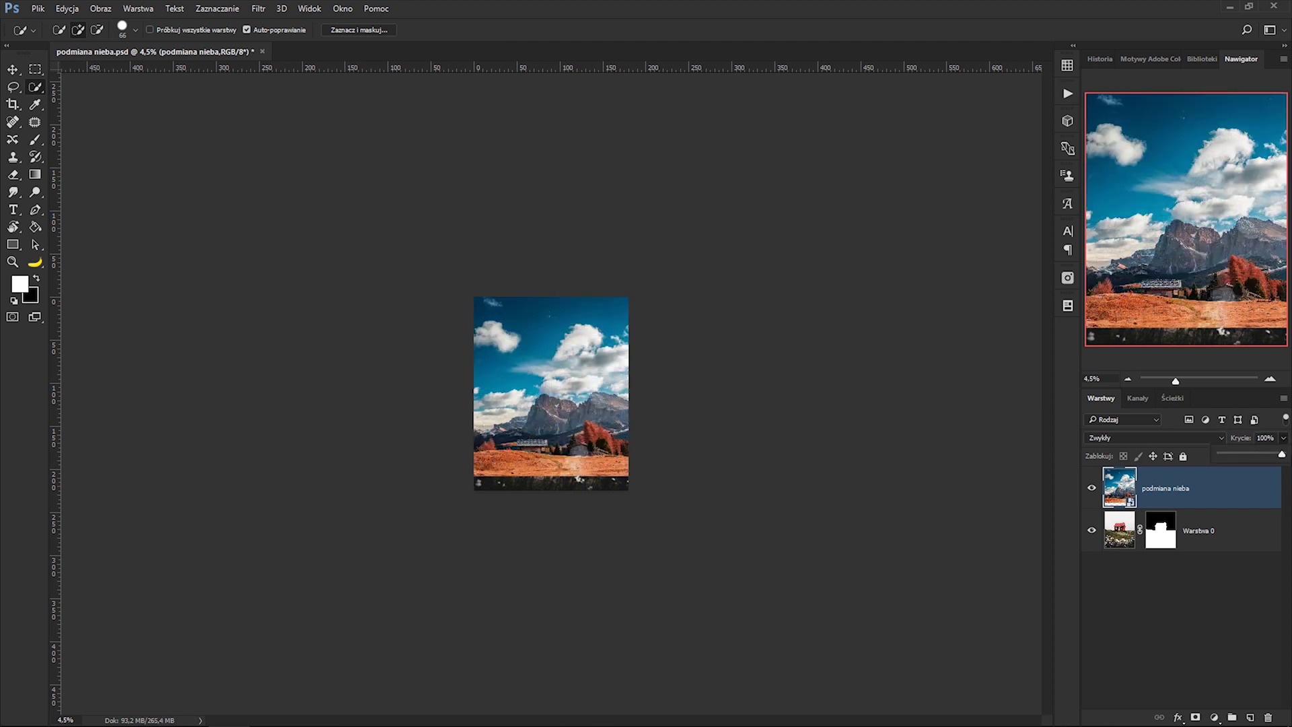
drag(1198, 501, 1194, 556)
click(1181, 381)
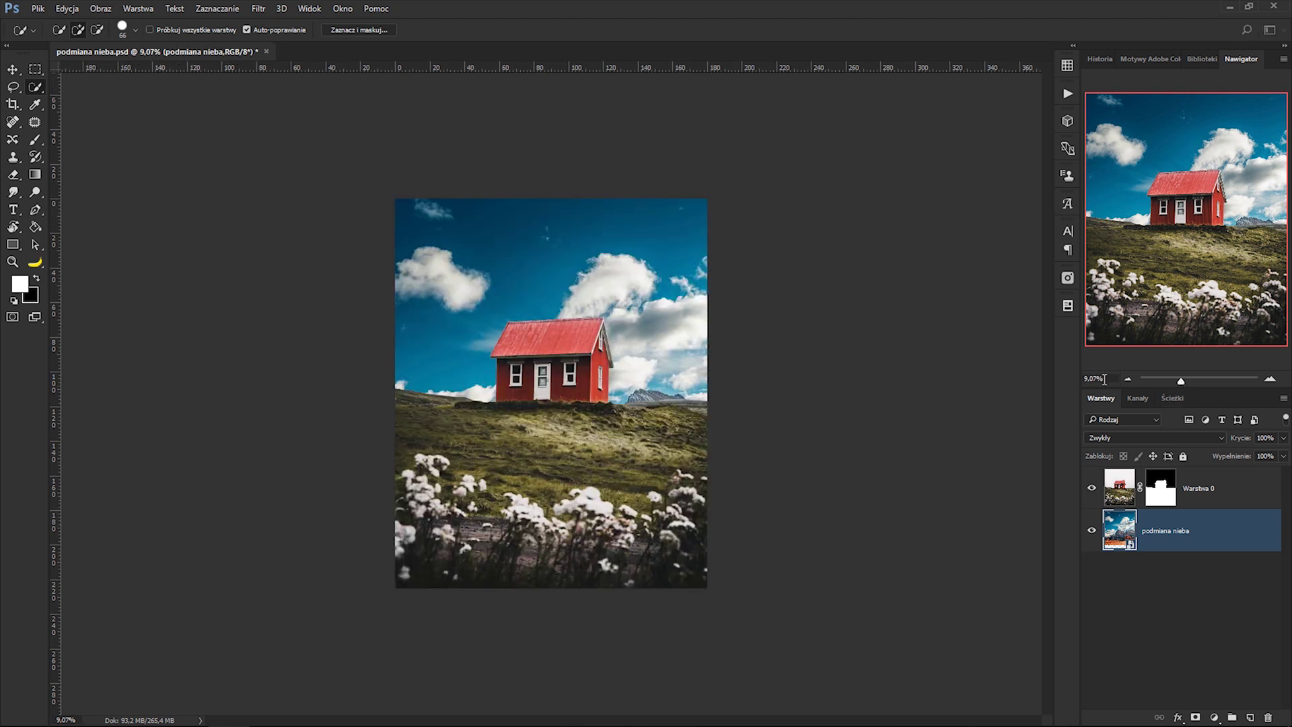
click(1184, 381)
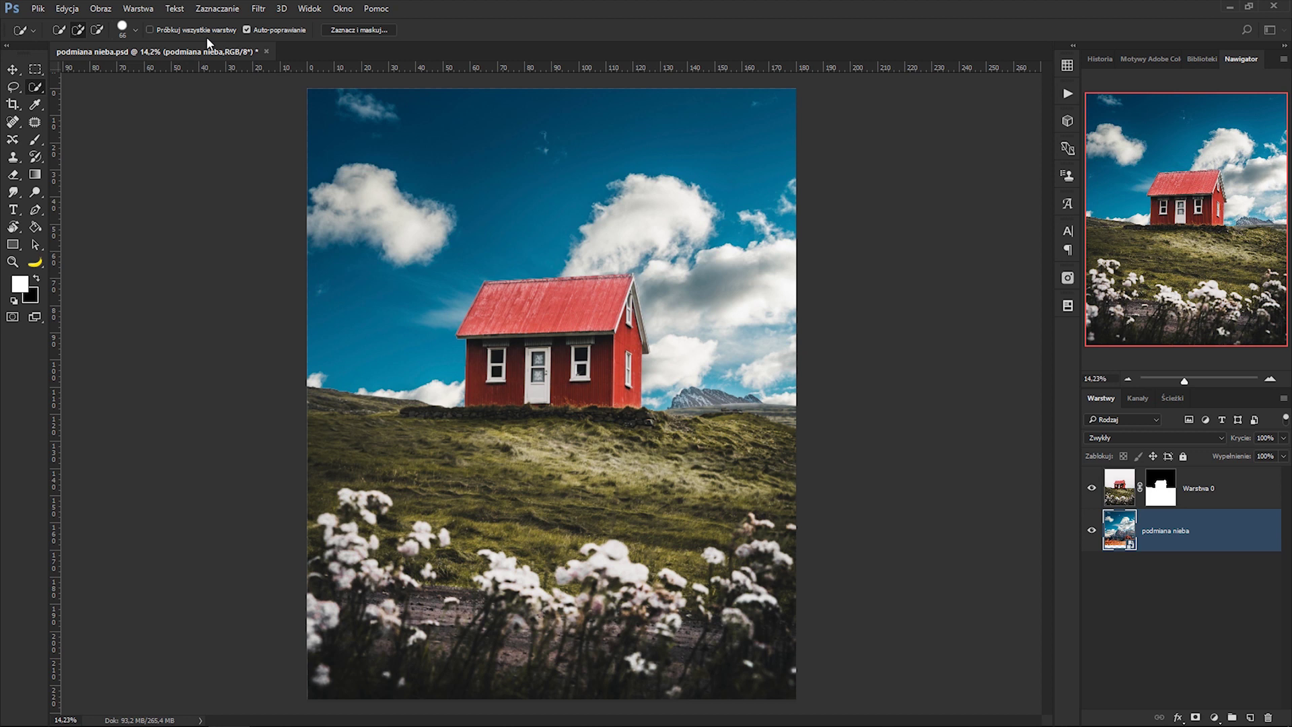
Scale the sky layer past the canvas edges, shift it slightly left, and commit
click(13, 69)
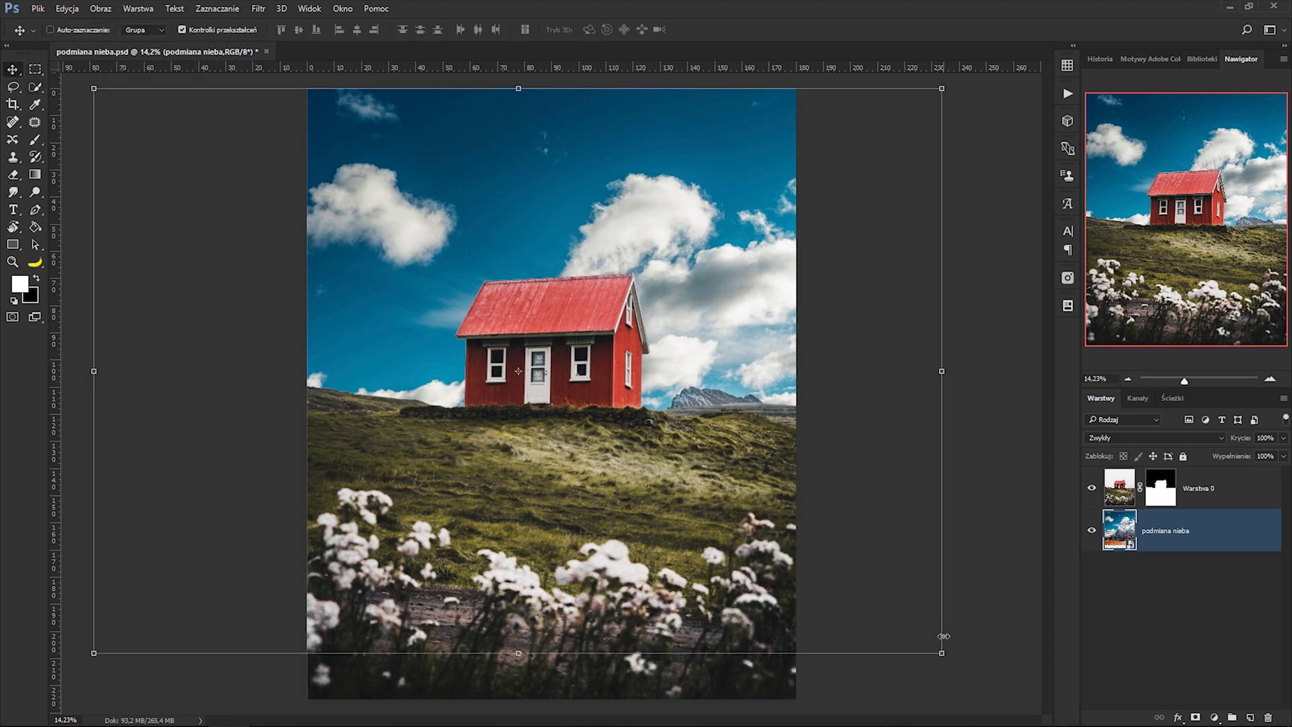
drag(941, 652, 1008, 697)
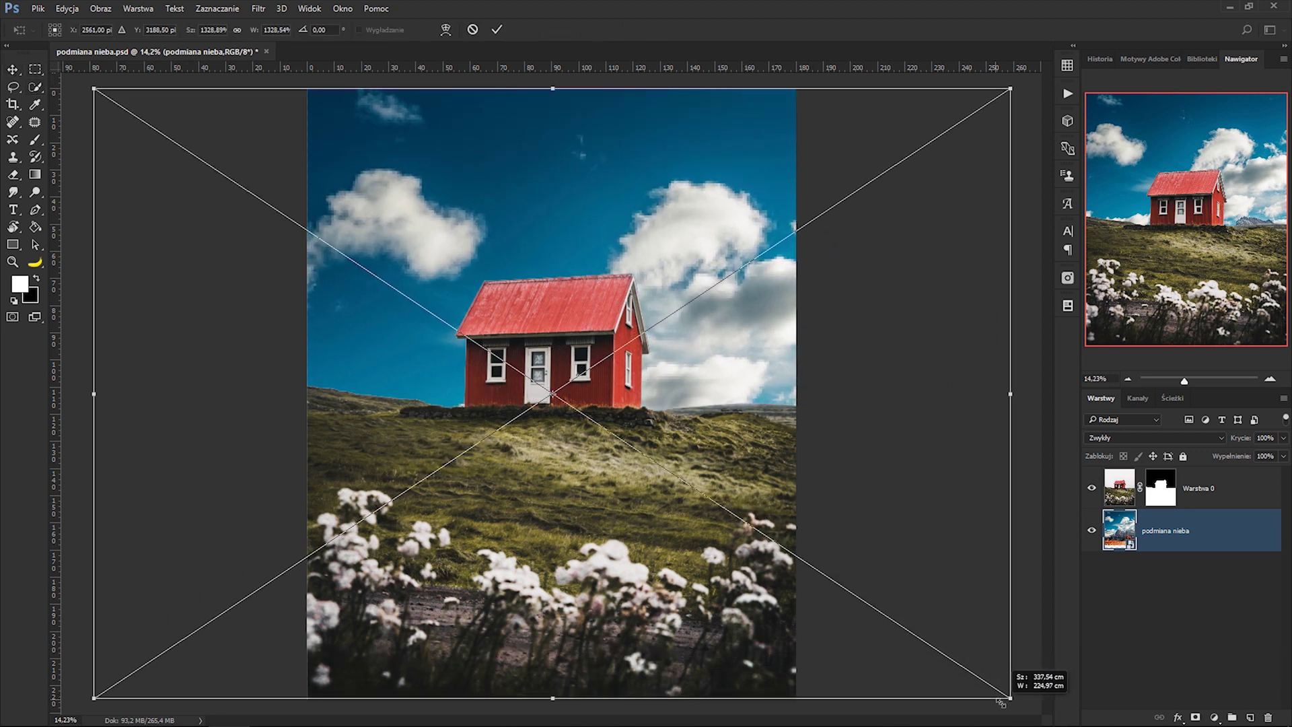
drag(908, 567, 899, 567)
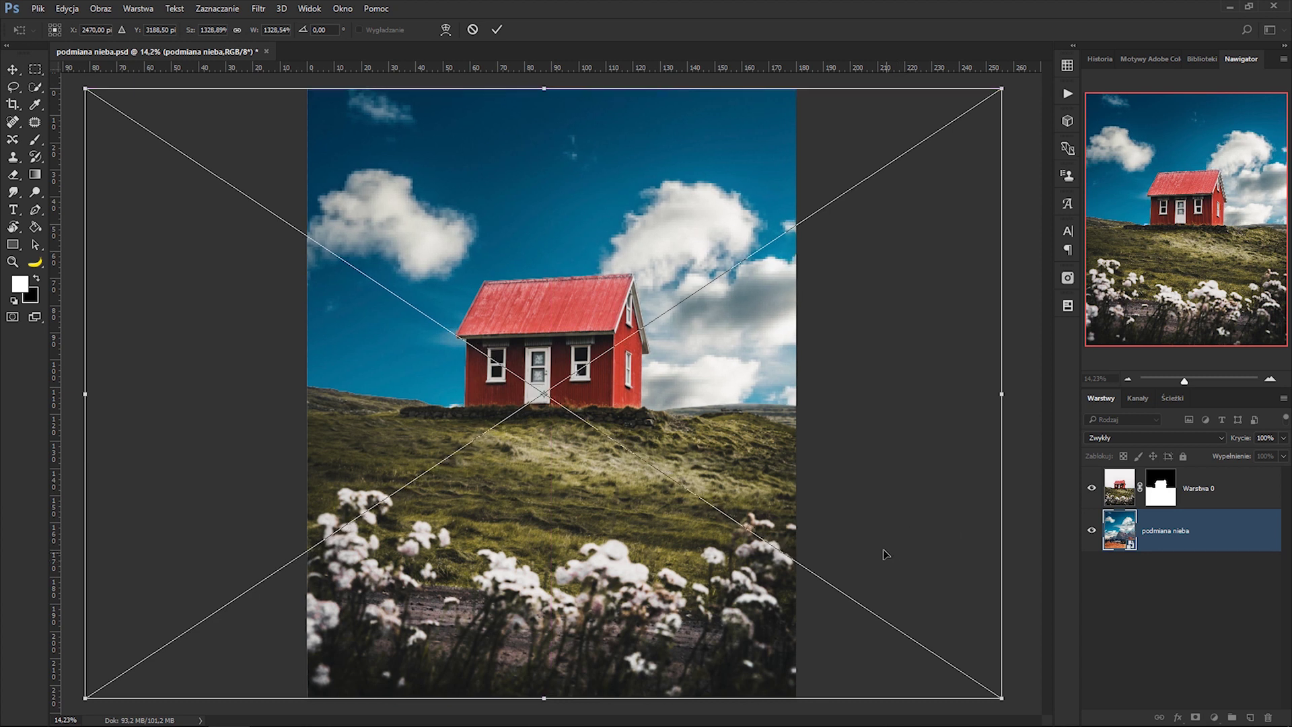
click(497, 29)
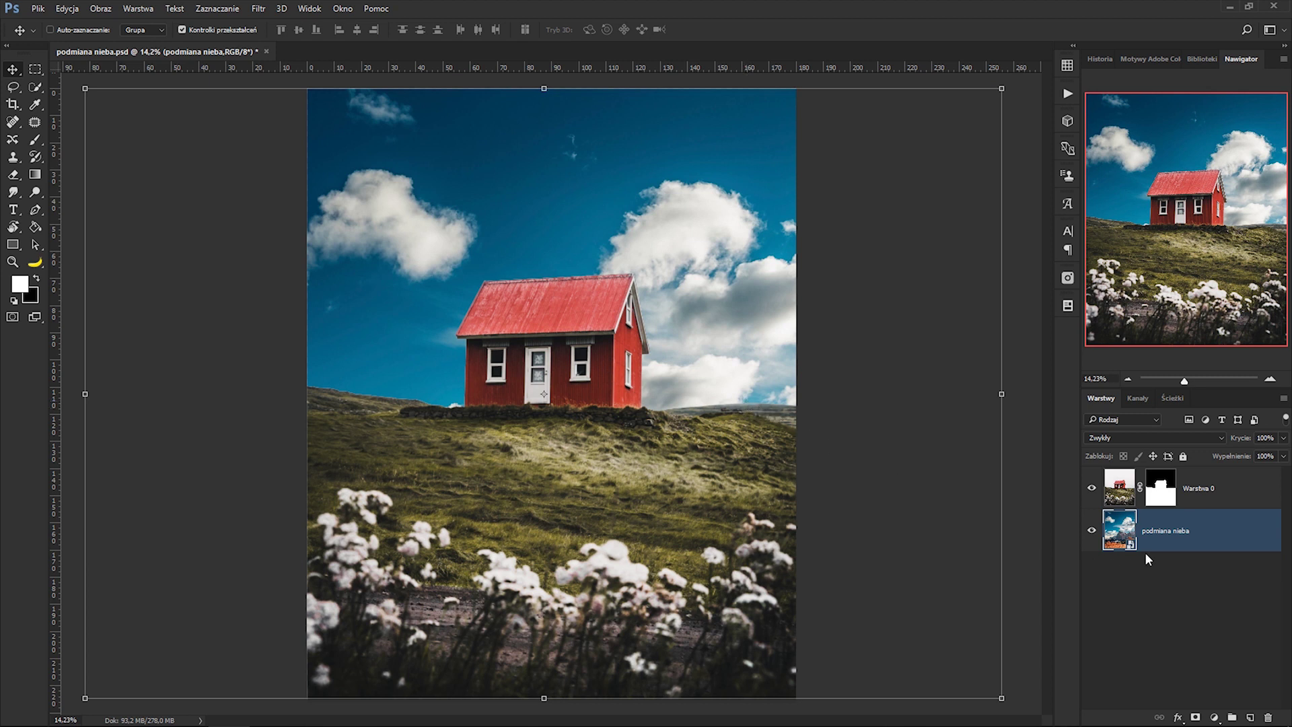
Apply a slight, small-radius Gaussian blur smart filter to the podmiana nieba sky layer
click(258, 8)
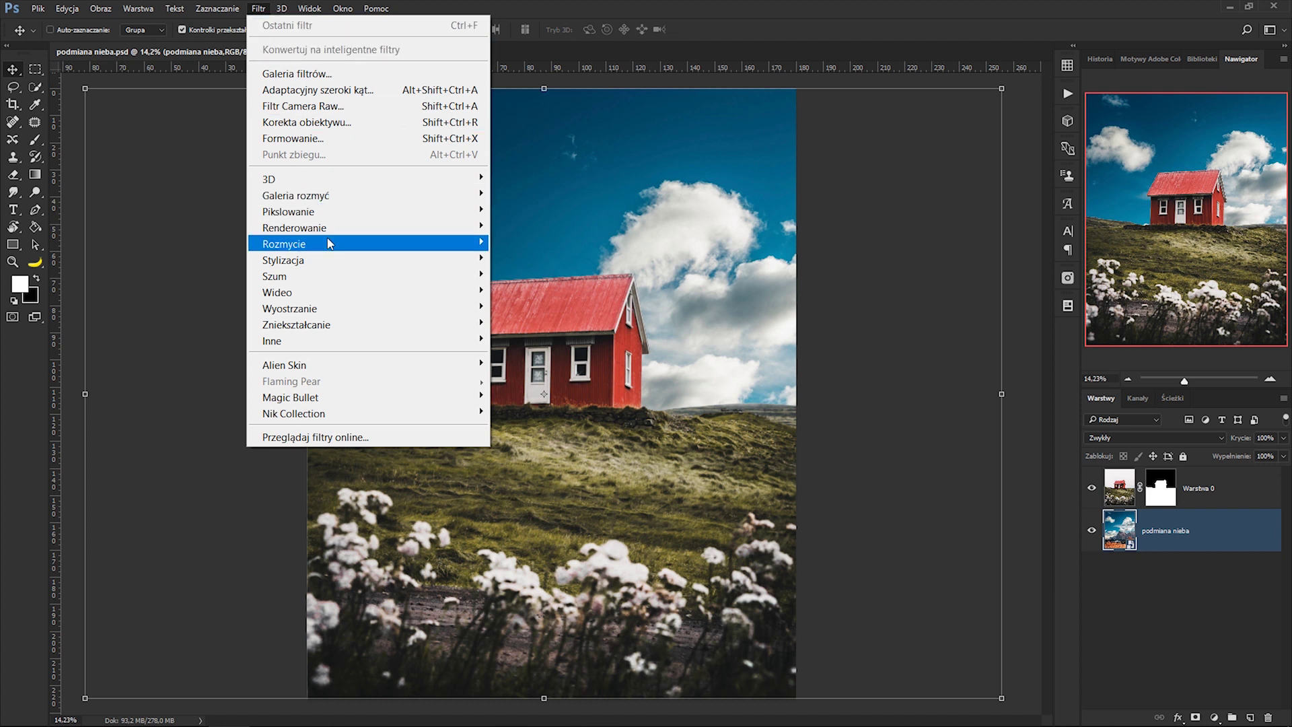
mouse_move(293, 243)
click(580, 291)
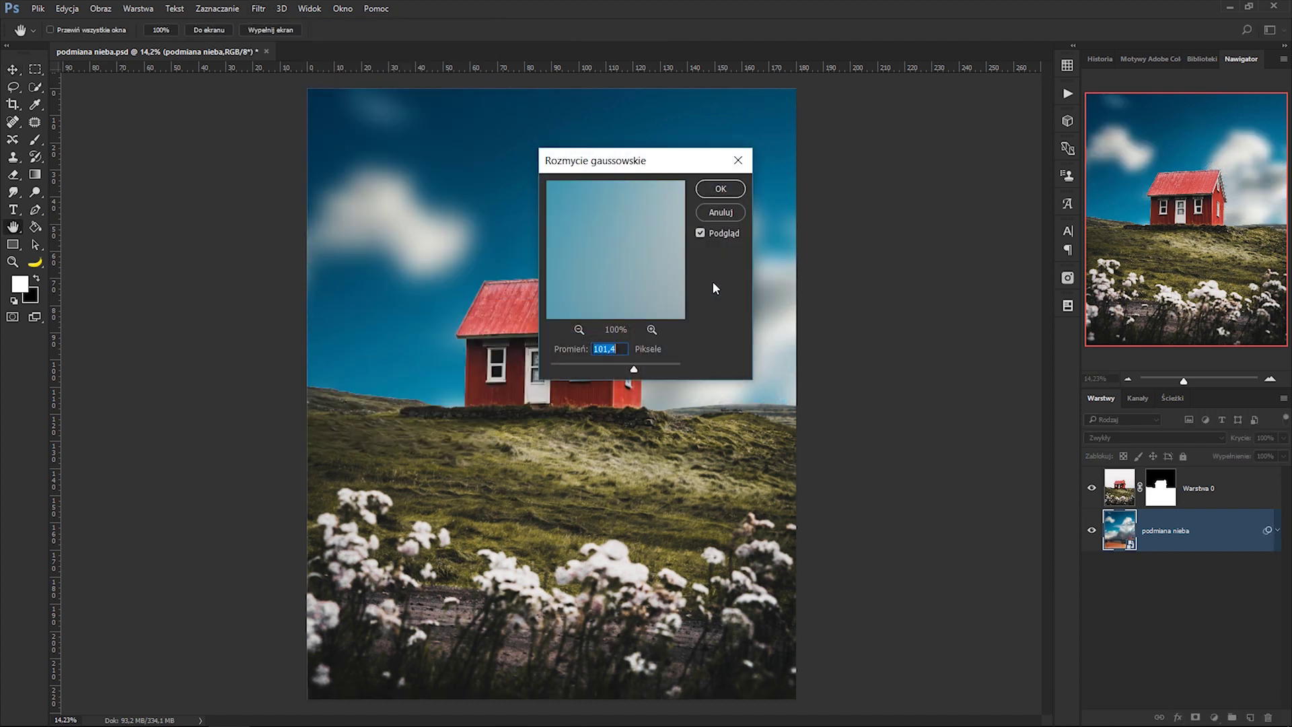
drag(659, 165, 904, 164)
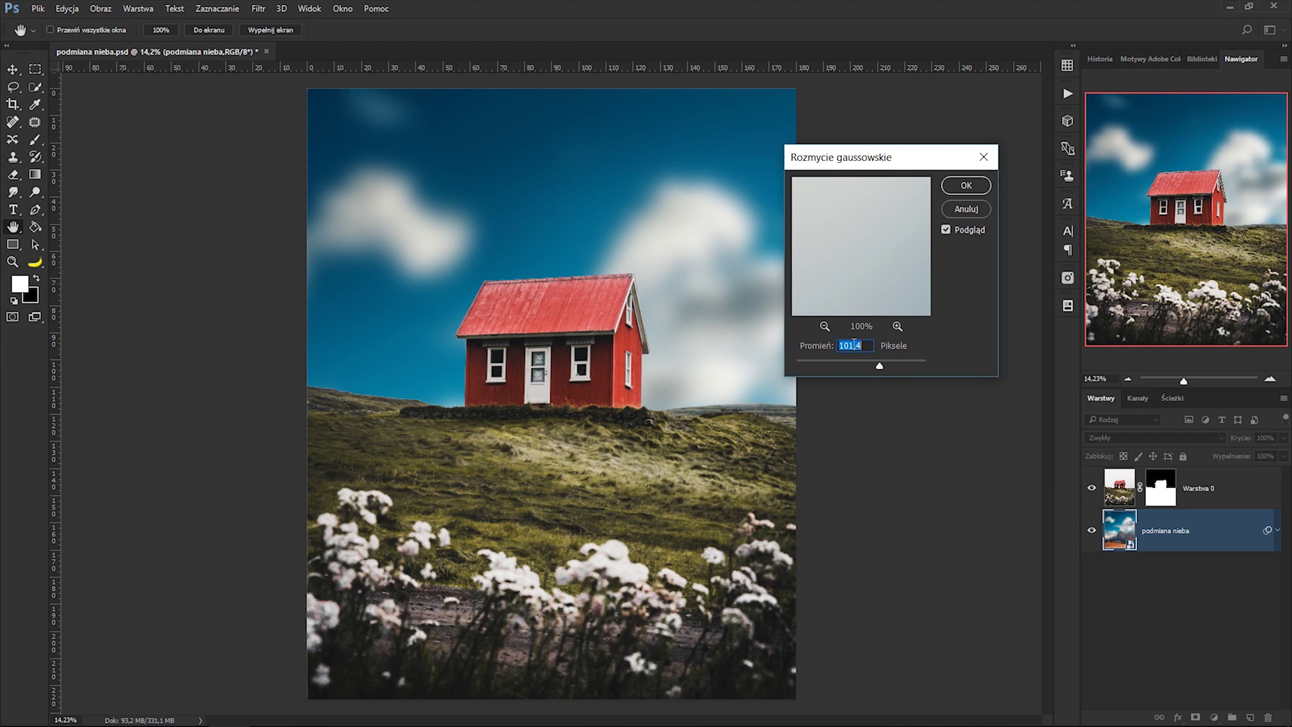
click(808, 363)
drag(807, 366, 812, 367)
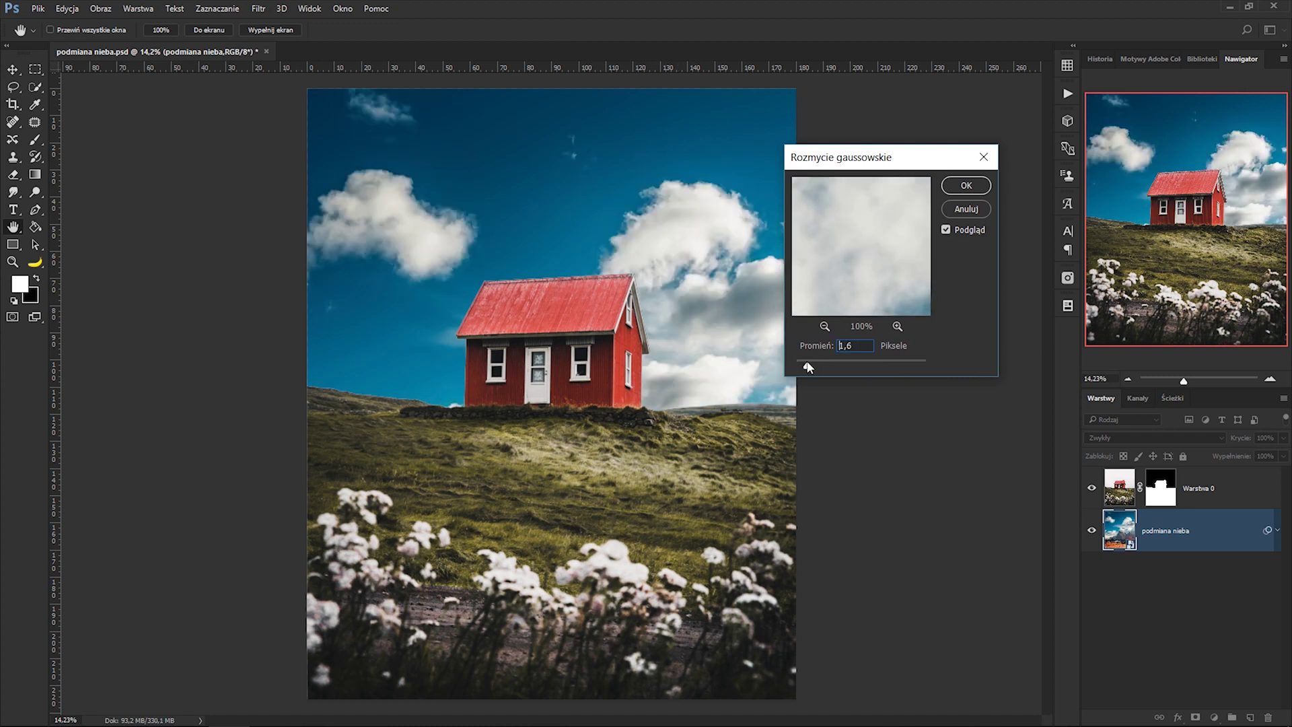
click(966, 186)
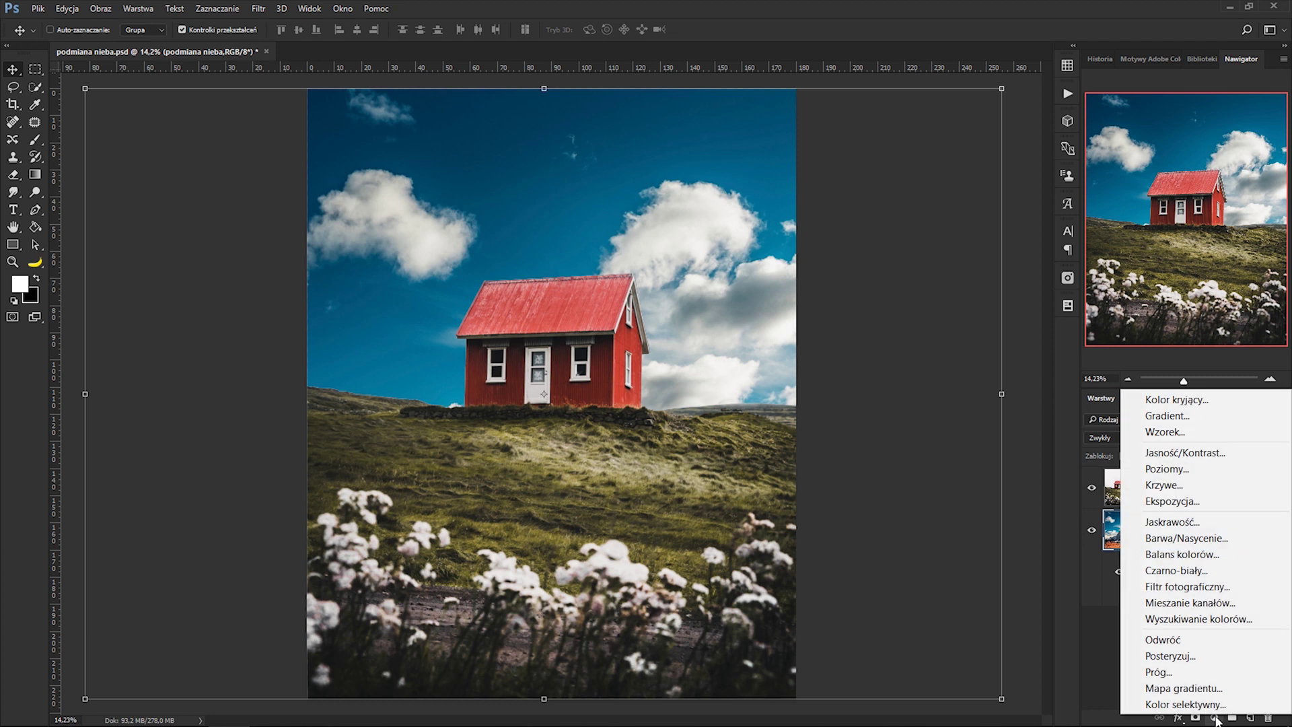
Add a Kolor selektywny layer adjusting Niebieskie: yellow -6 and black -28
click(1184, 704)
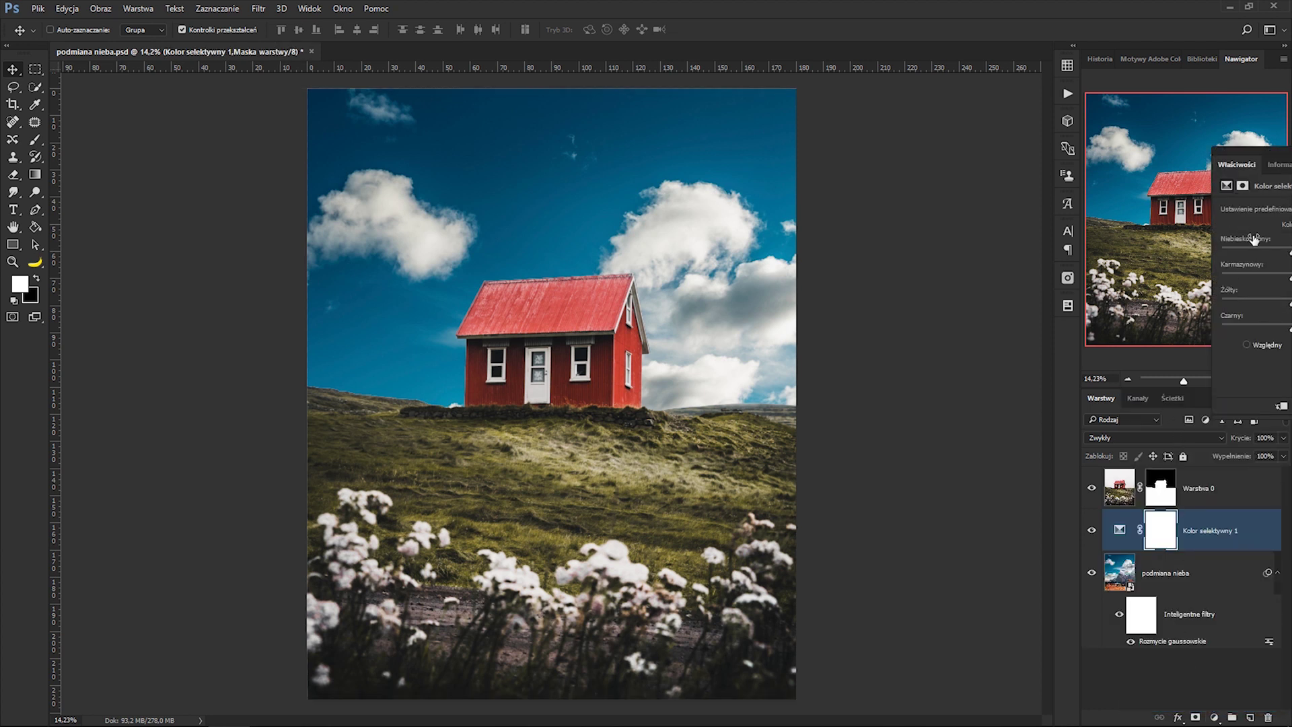
click(1005, 209)
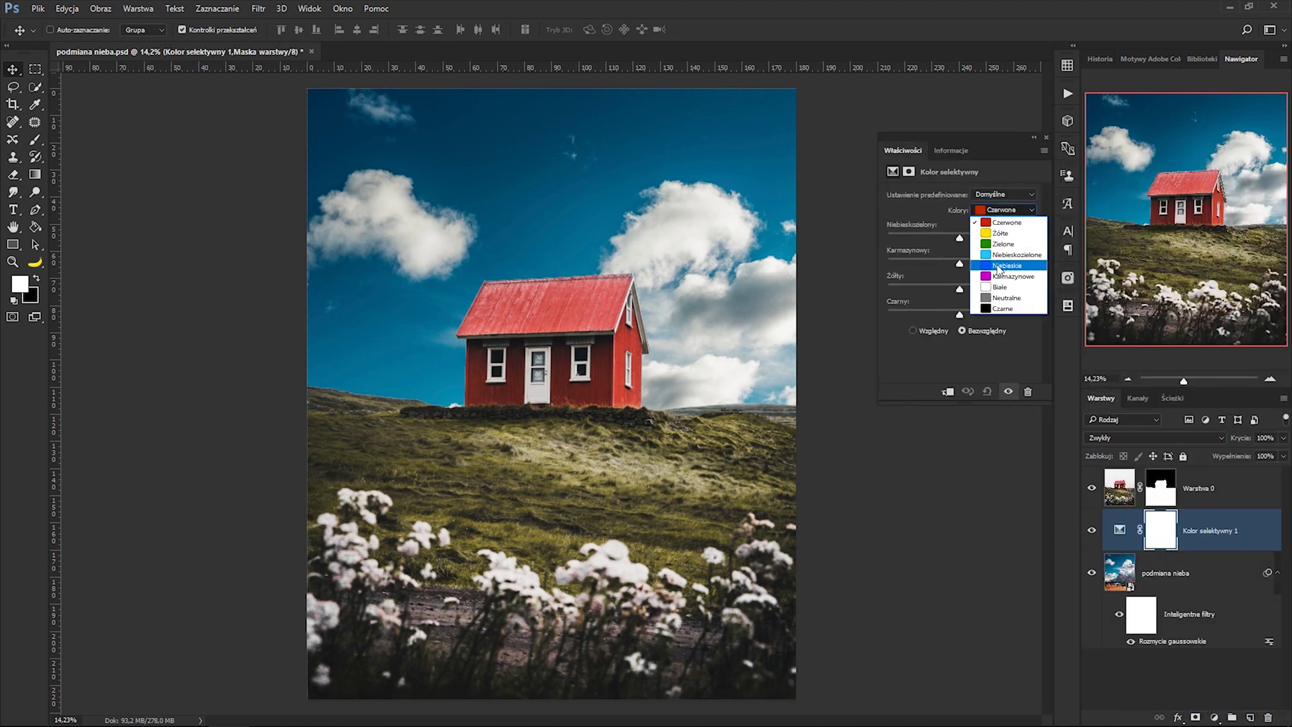
click(998, 266)
mouse_move(959, 313)
mouse_down()
mouse_move(939, 316)
mouse_move(944, 291)
mouse_move(1046, 281)
mouse_up()
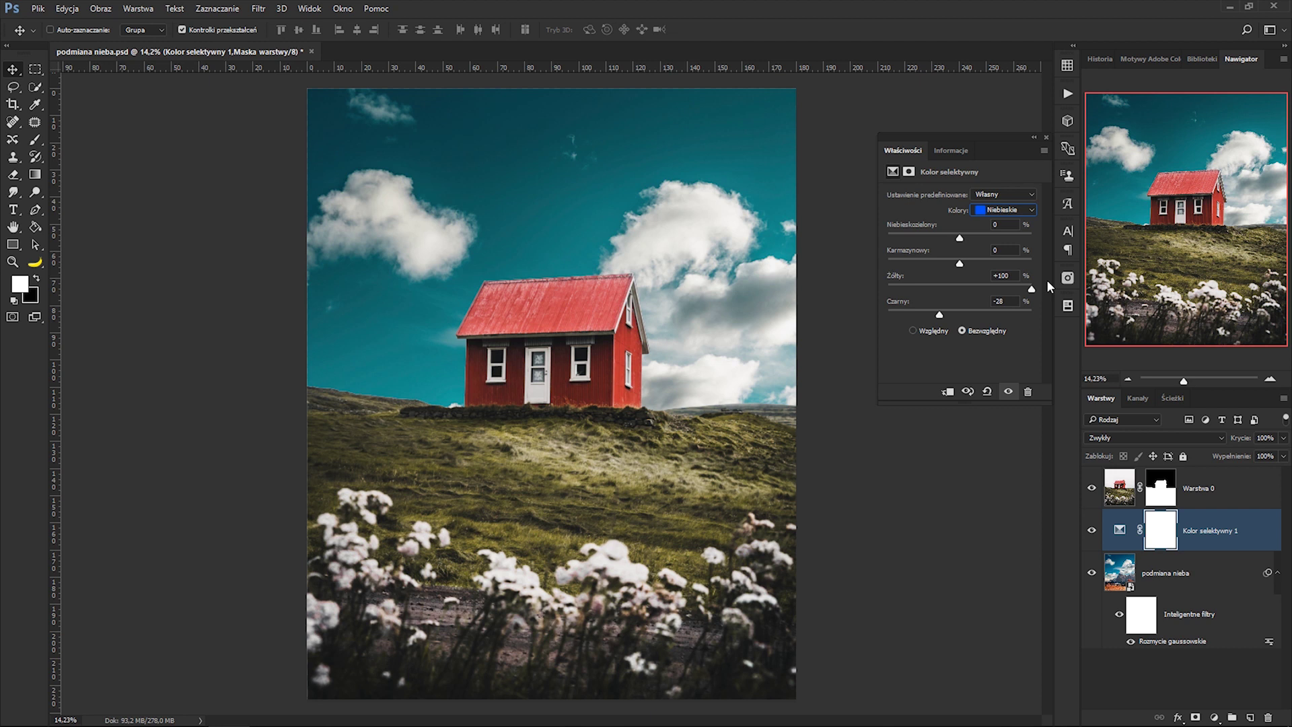
drag(1044, 280, 956, 282)
click(1046, 137)
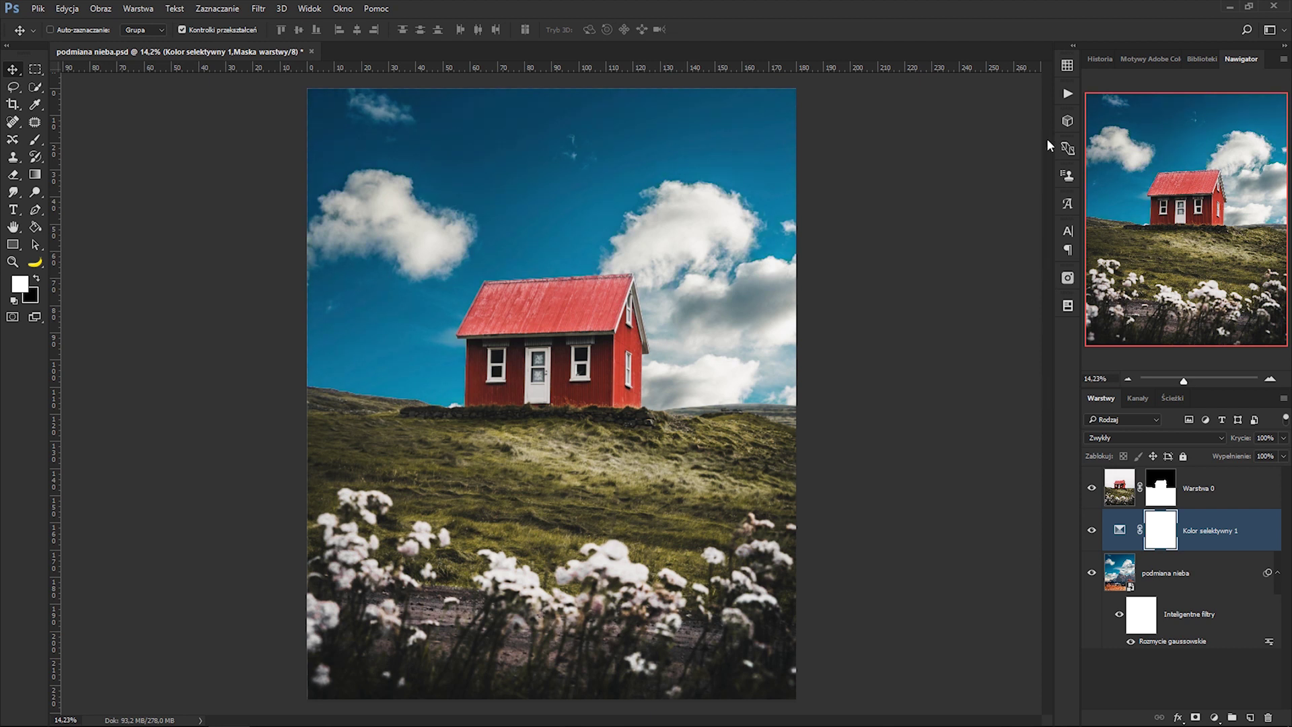
Add a Barwa/Nasycenie layer with saturation -10 and lightness +4
click(1214, 717)
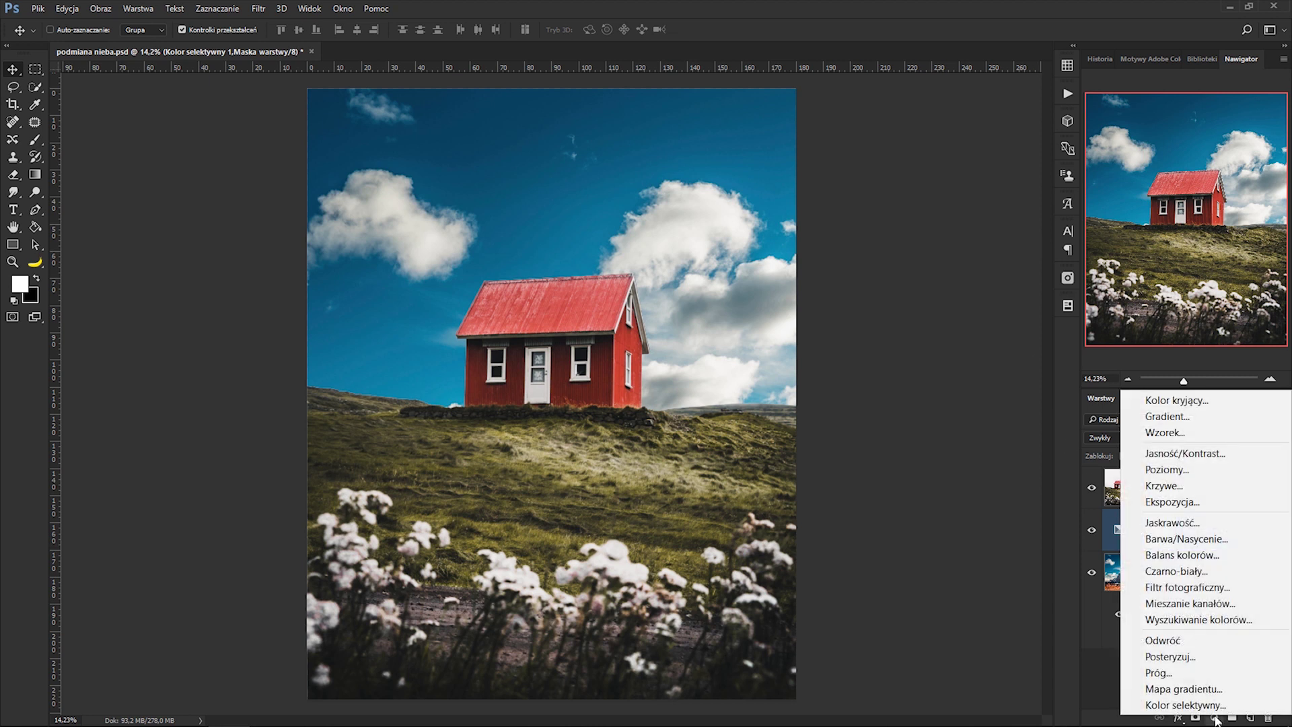
click(1186, 538)
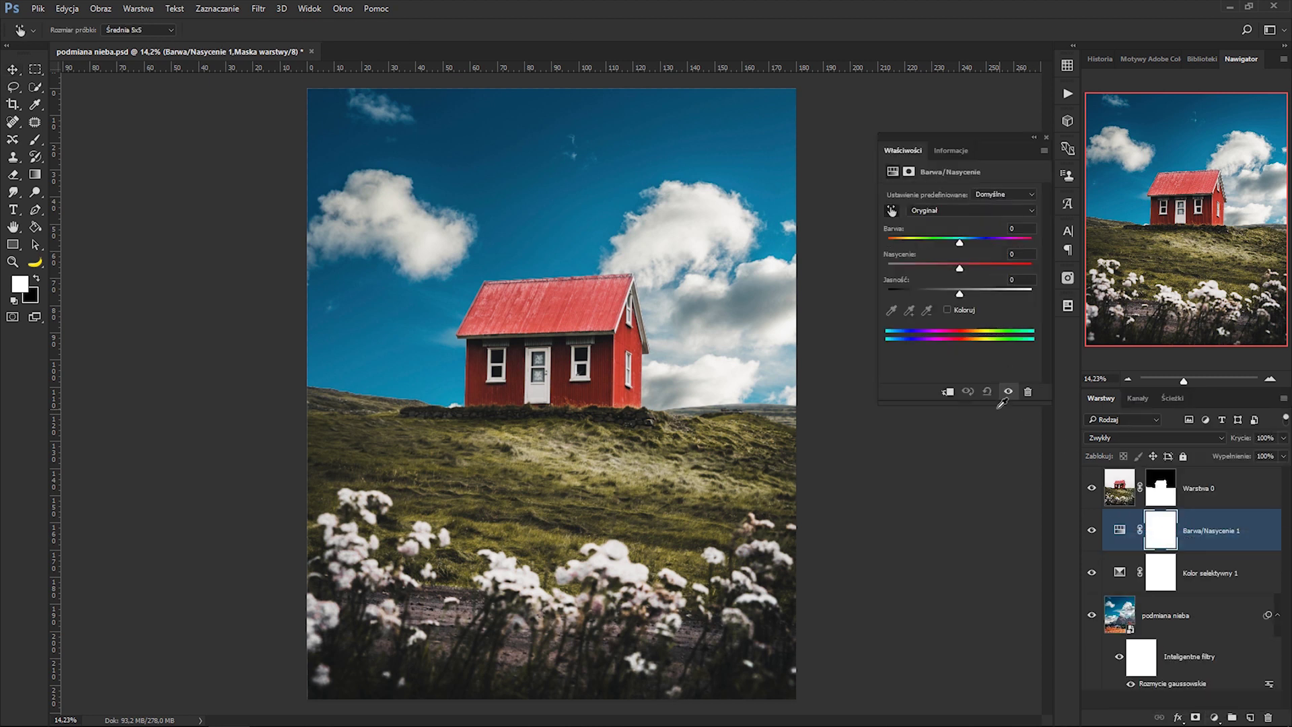
mouse_move(958, 266)
mouse_down()
mouse_move(886, 263)
mouse_move(955, 264)
mouse_up()
drag(955, 268, 964, 294)
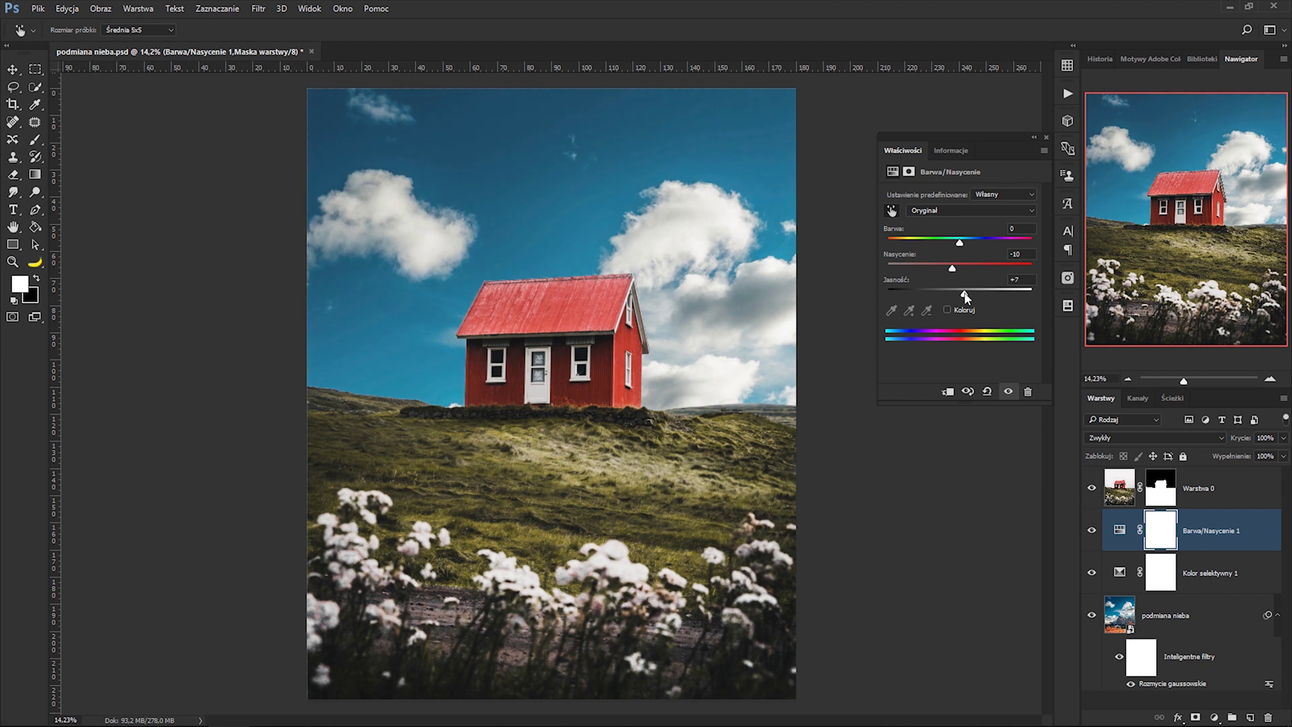
click(1045, 139)
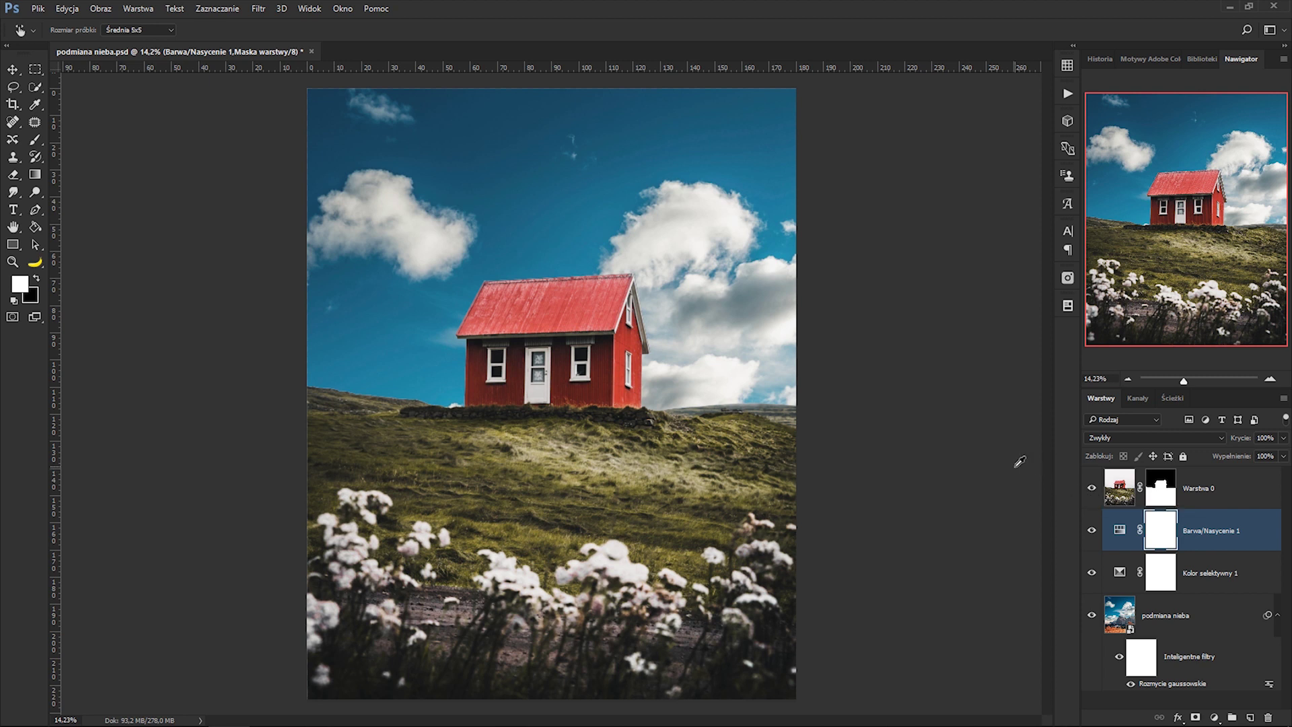
key(v)
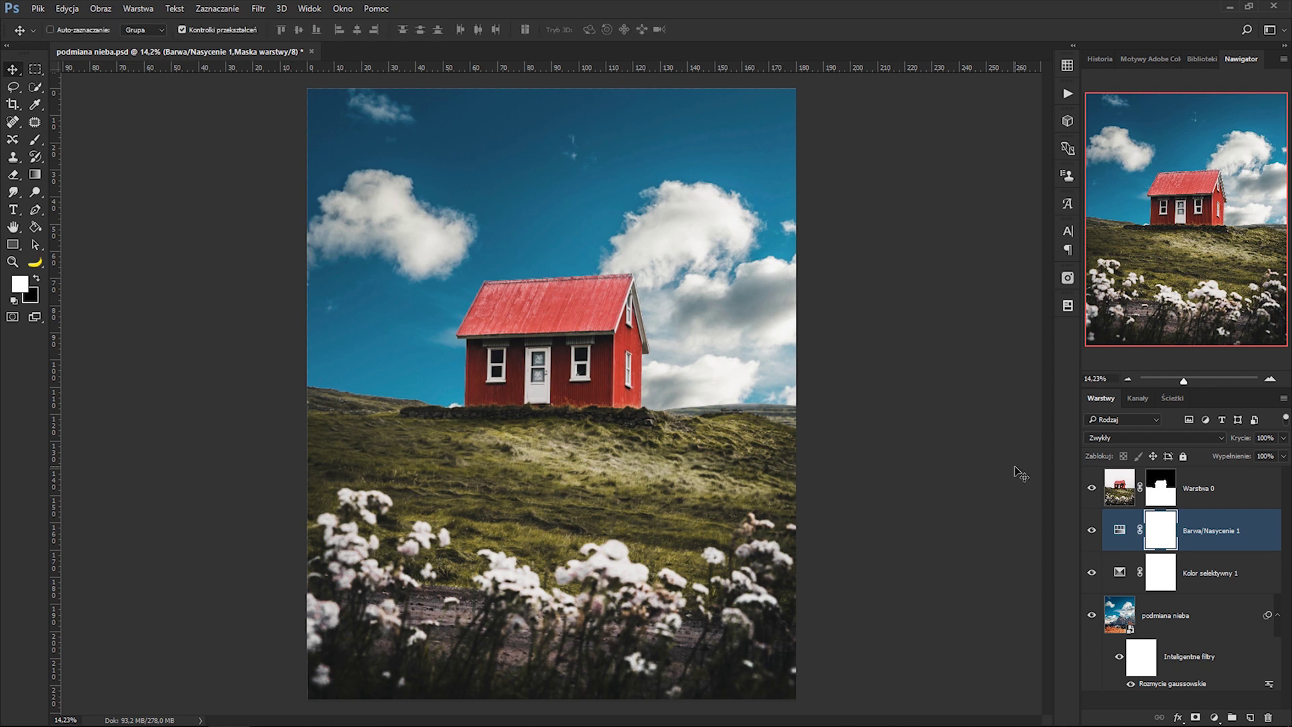